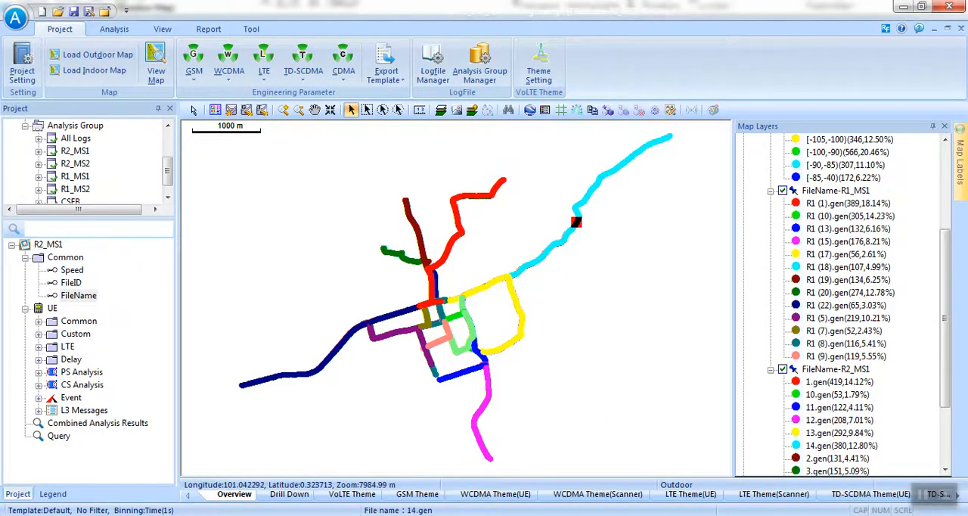
Switch to GENEX Probe, start opening a log file, and browse to Local Disk (D:).
mouse_move(503, 514)
click(503, 458)
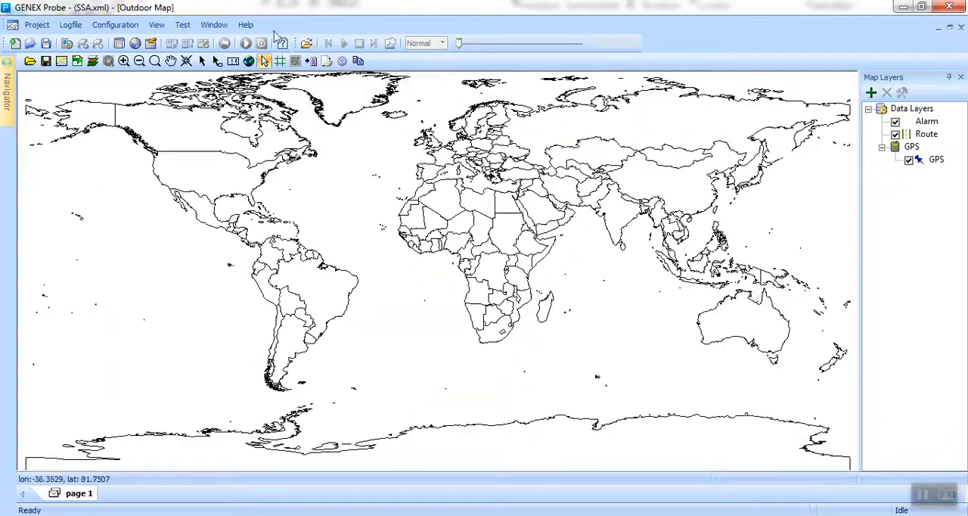
click(318, 62)
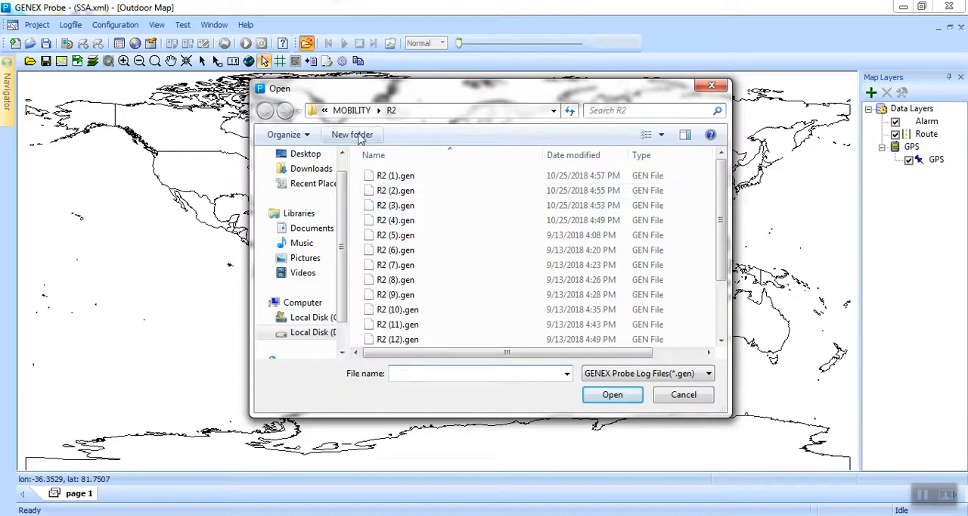
click(348, 110)
click(350, 110)
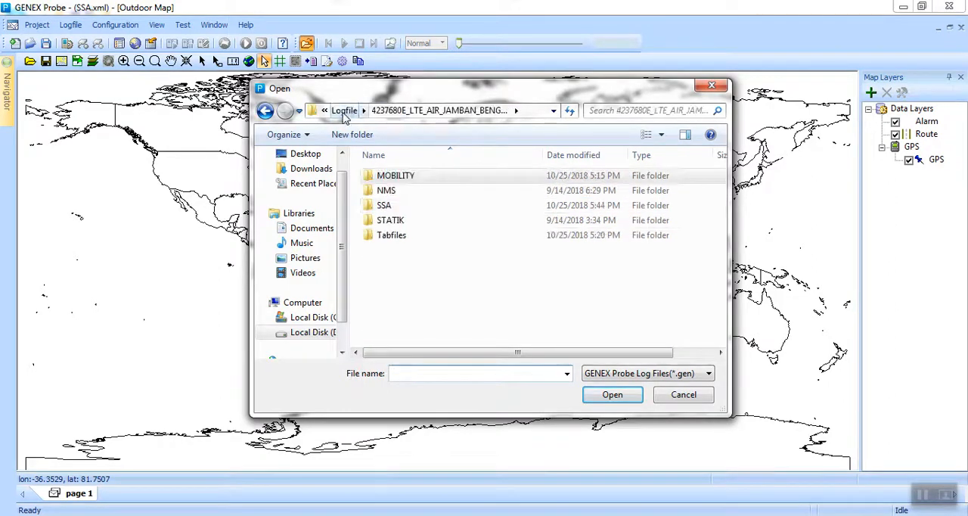
click(348, 111)
double_click(420, 175)
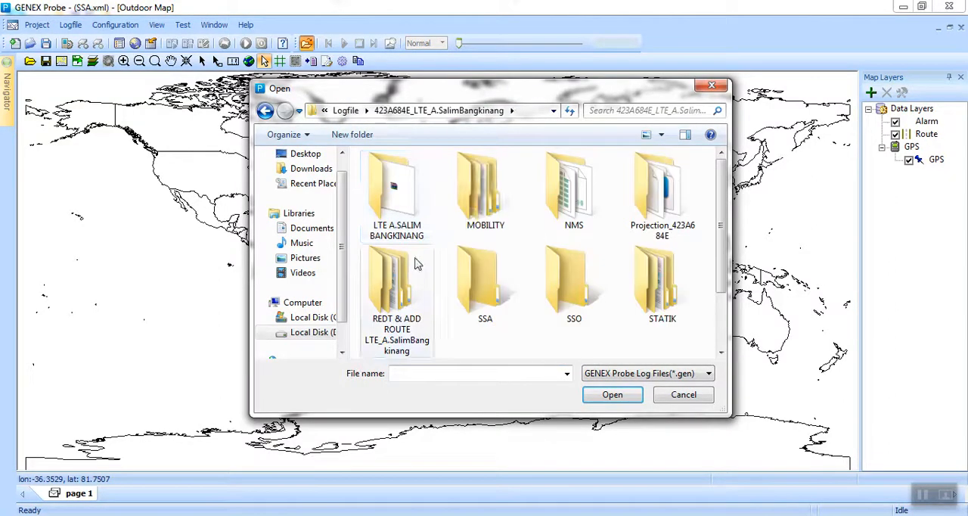
click(346, 111)
click(346, 110)
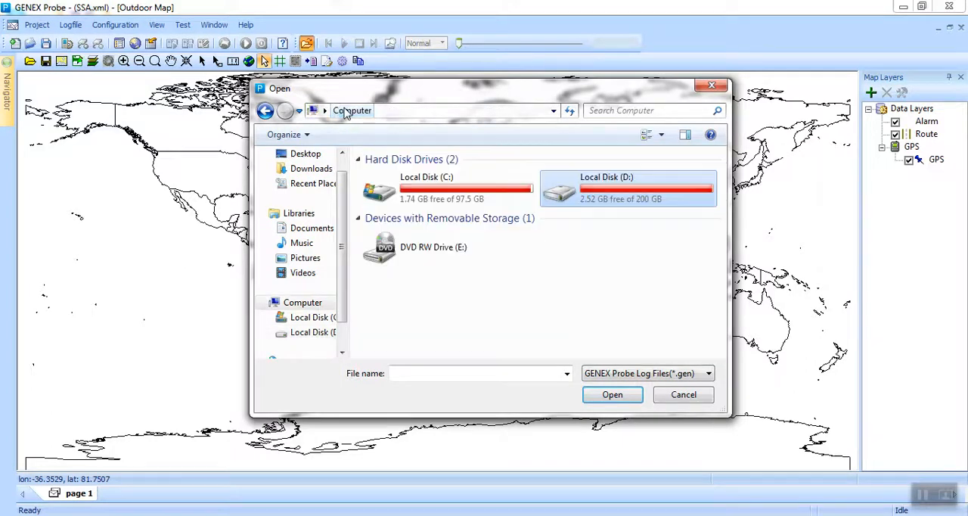
double_click(582, 196)
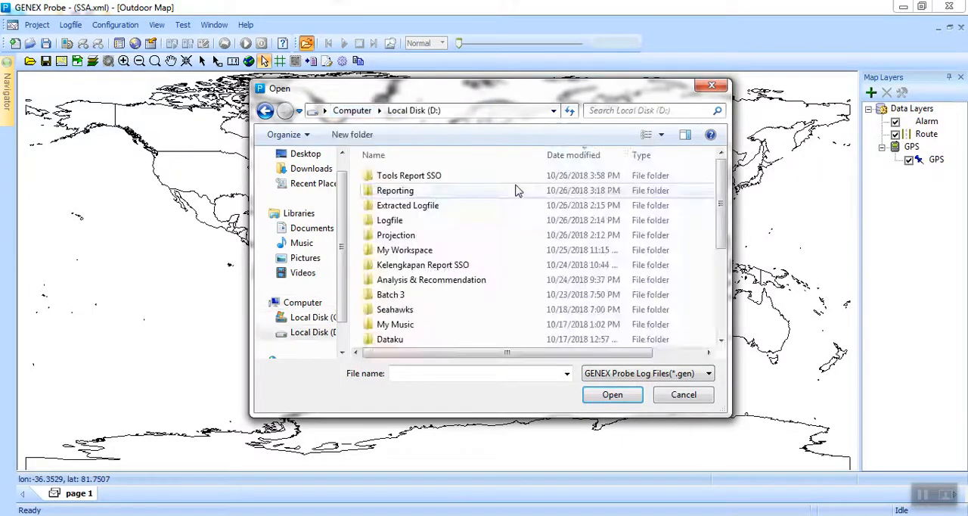
Browse to the R2 folder inside Extracted Logfile, under 423A684E21_LTE_A.SalimBangkinang.
double_click(425, 193)
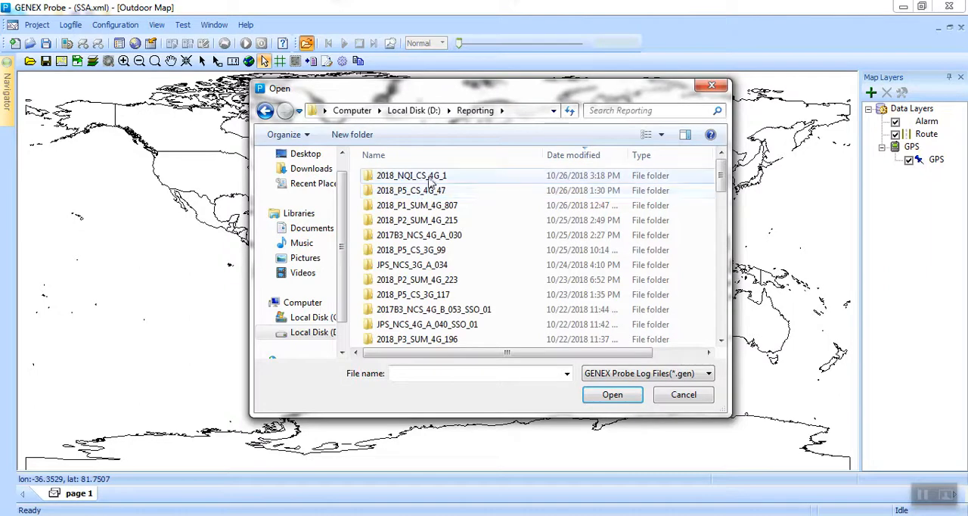
key(BackSpace)
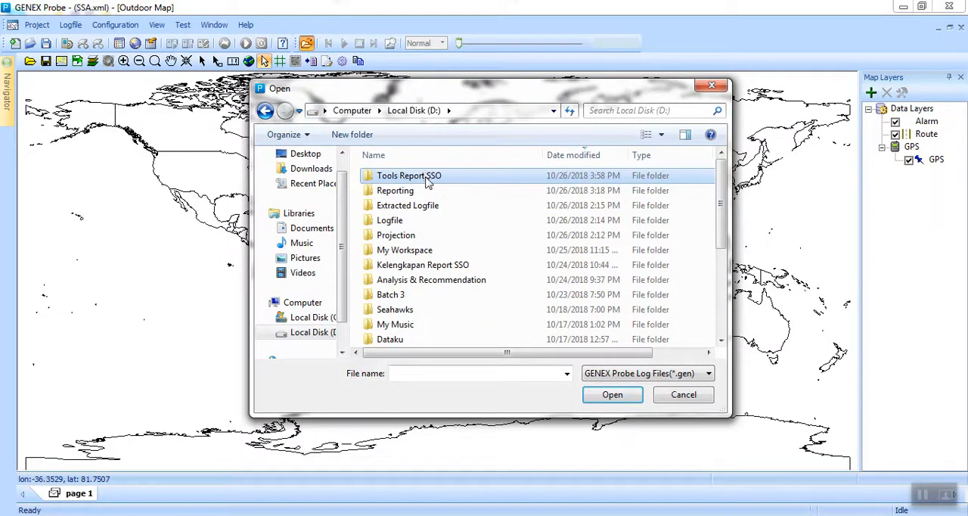
double_click(412, 205)
double_click(417, 179)
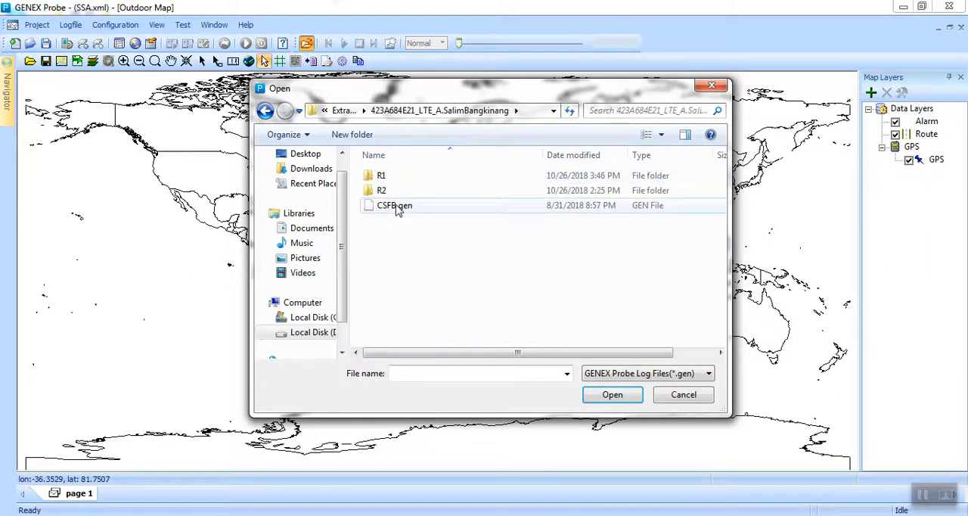
double_click(389, 190)
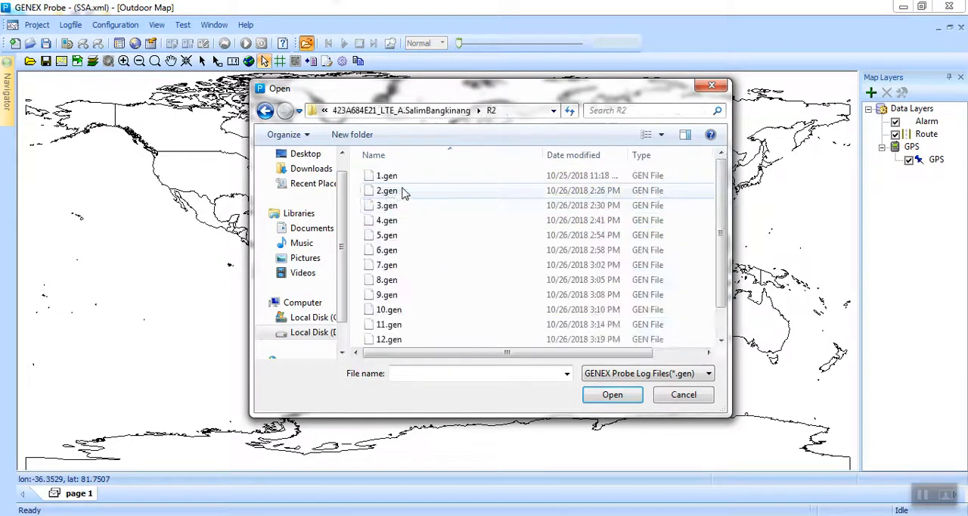
Load the log file 14.gen from the R2 folder with the existing open options.
click(389, 339)
scroll(393, 339, down, 1)
click(391, 340)
double_click(391, 340)
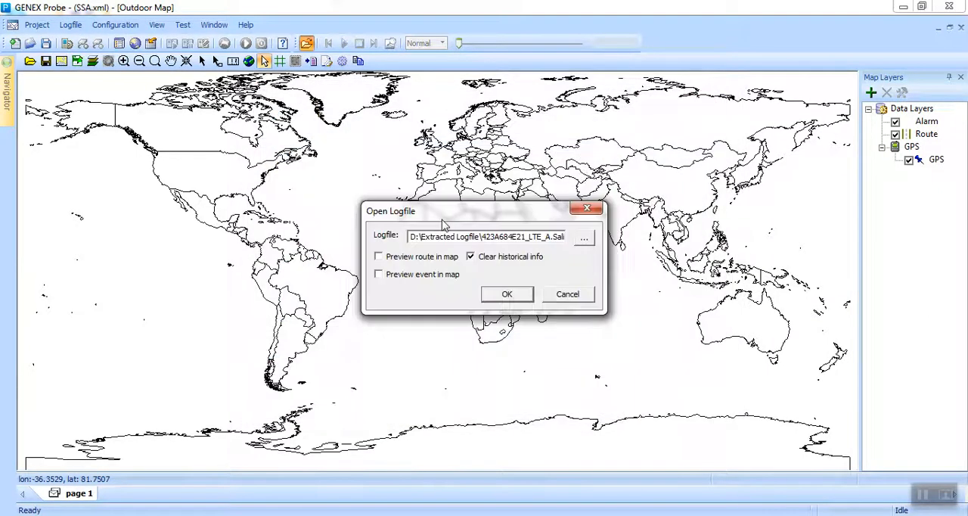
click(503, 295)
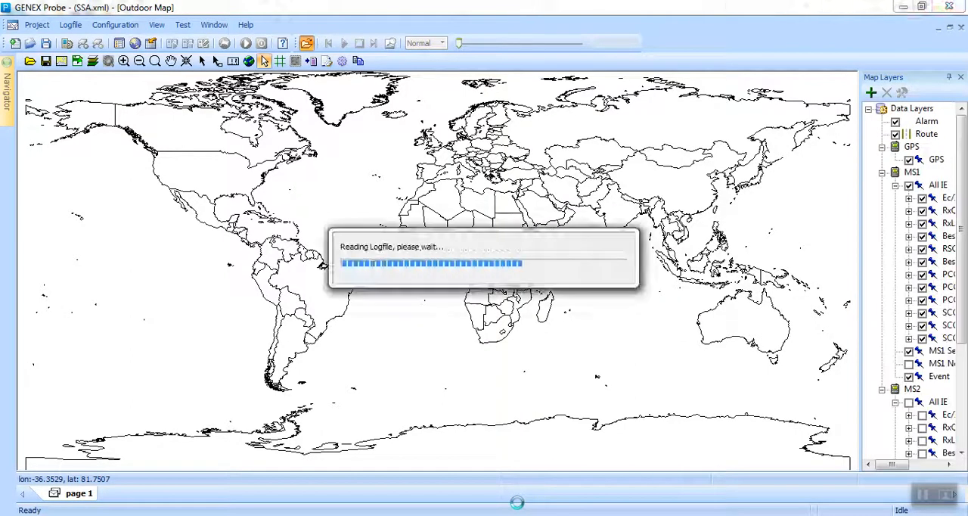
Switch to GENEX Assistant, hide the FileName-R2_MS1 layer, and choose only FileName-R1_MS1 for export to Tab.
scroll(511, 413, down, 1)
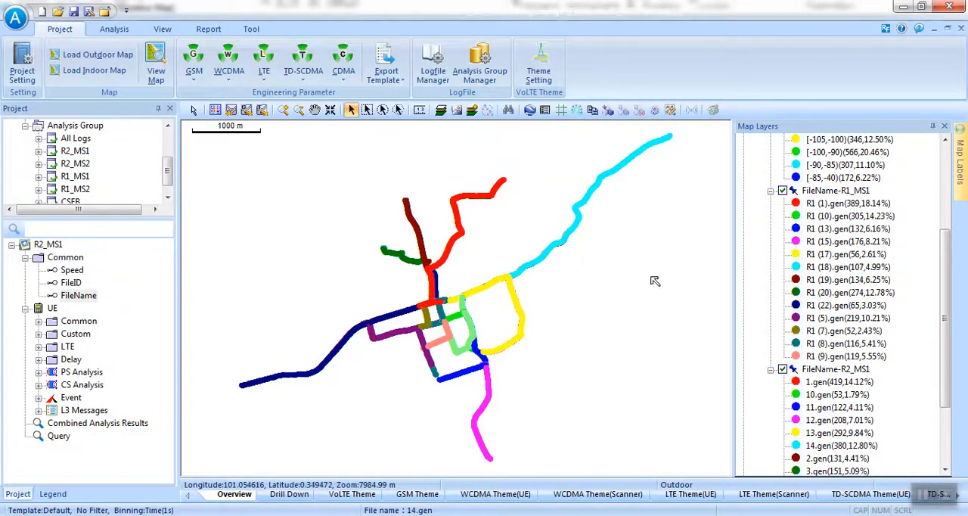
click(784, 370)
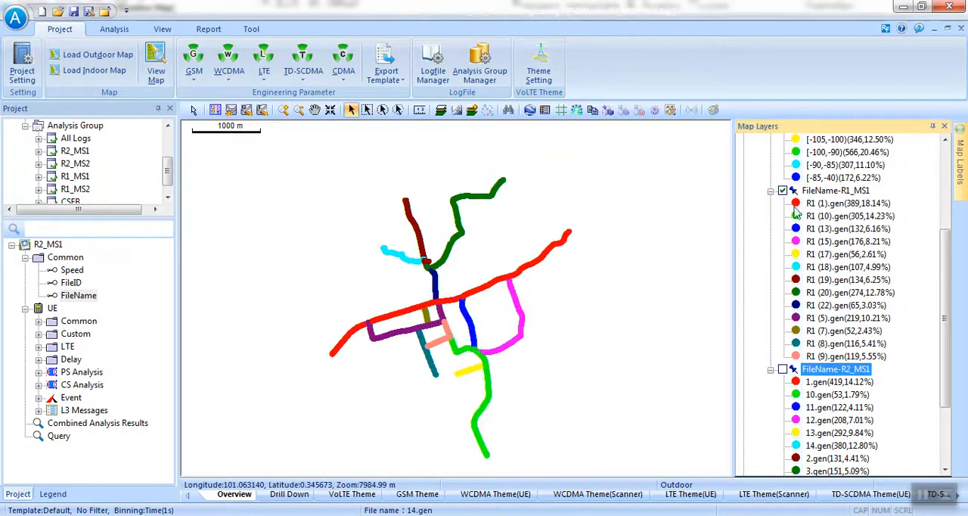
click(261, 110)
click(389, 210)
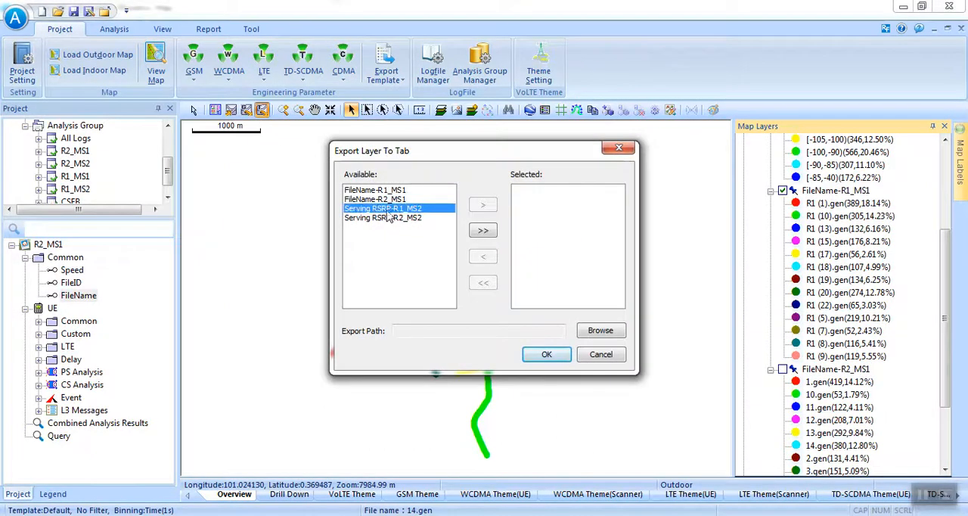
ctrl+click(392, 192)
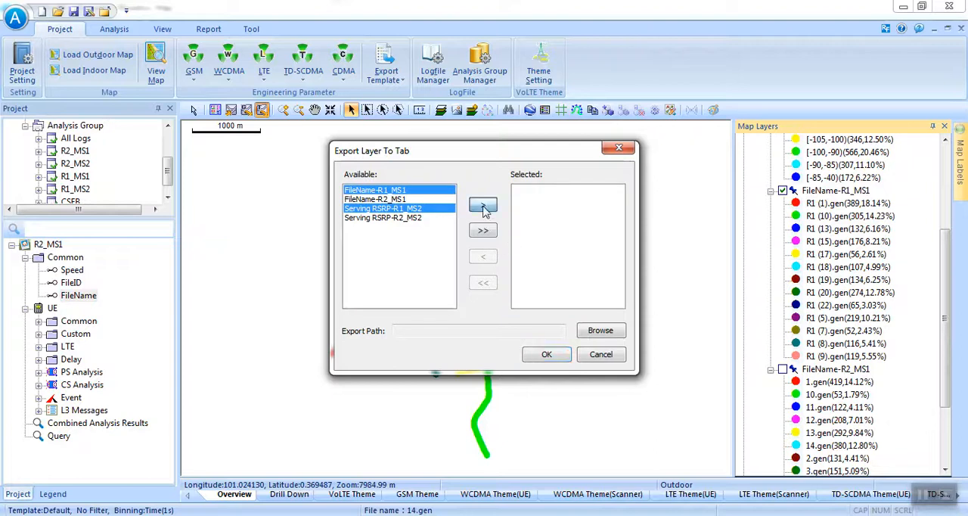
click(399, 191)
click(400, 209)
click(401, 190)
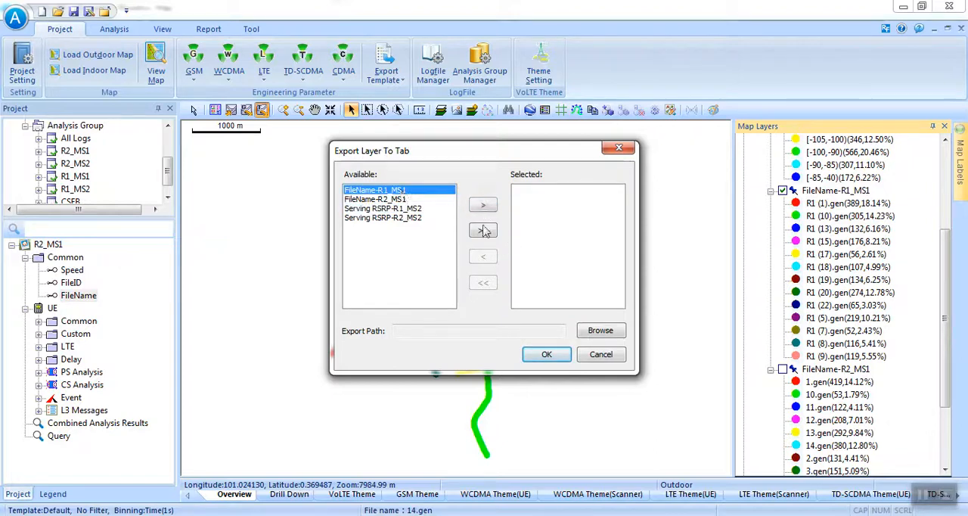
click(483, 205)
Export the chosen layer to the Lain-lain folder under Reporting, 2018_NQI_CS_4G_1, on drive D.
click(601, 330)
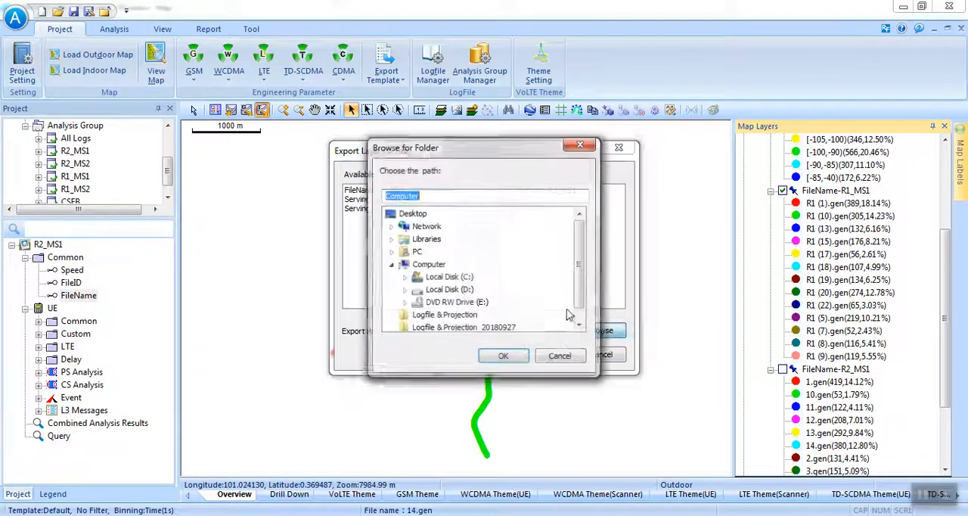
double_click(452, 290)
key(r)
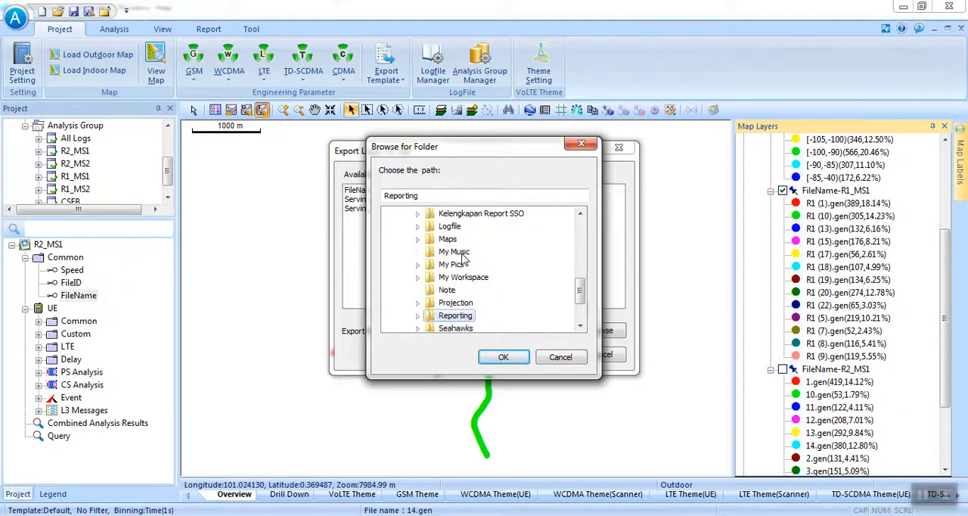
double_click(458, 317)
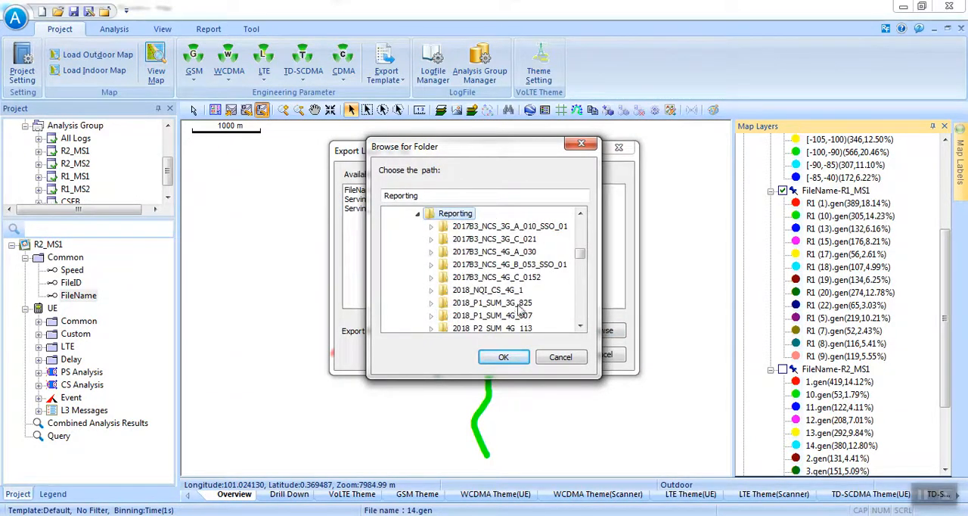
mouse_move(580, 254)
mouse_down()
mouse_move(583, 275)
mouse_move(580, 227)
mouse_move(588, 258)
mouse_up()
double_click(519, 278)
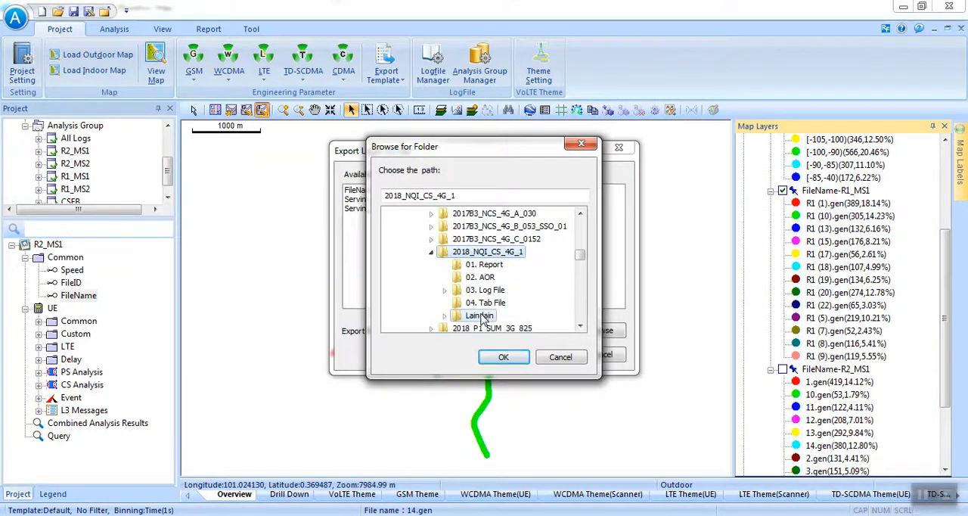
click(488, 314)
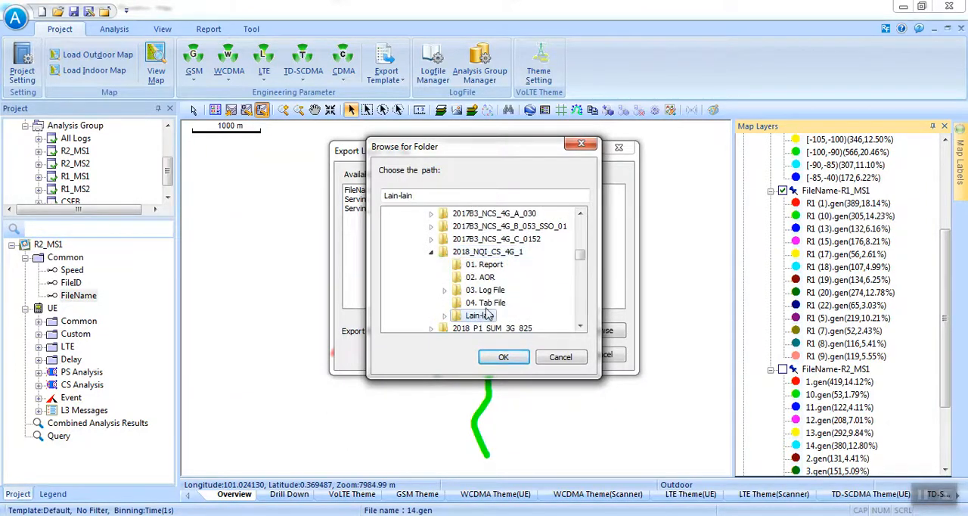
click(505, 358)
click(553, 356)
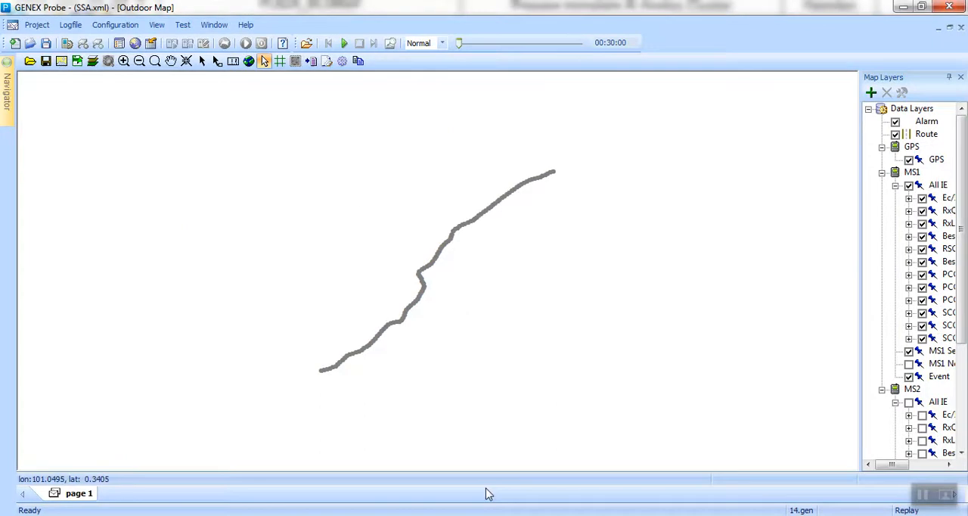
Add the exported FileName-R1_MS1 table from the Lain-lain folder as a layer on the GENEX Probe outdoor map.
click(93, 61)
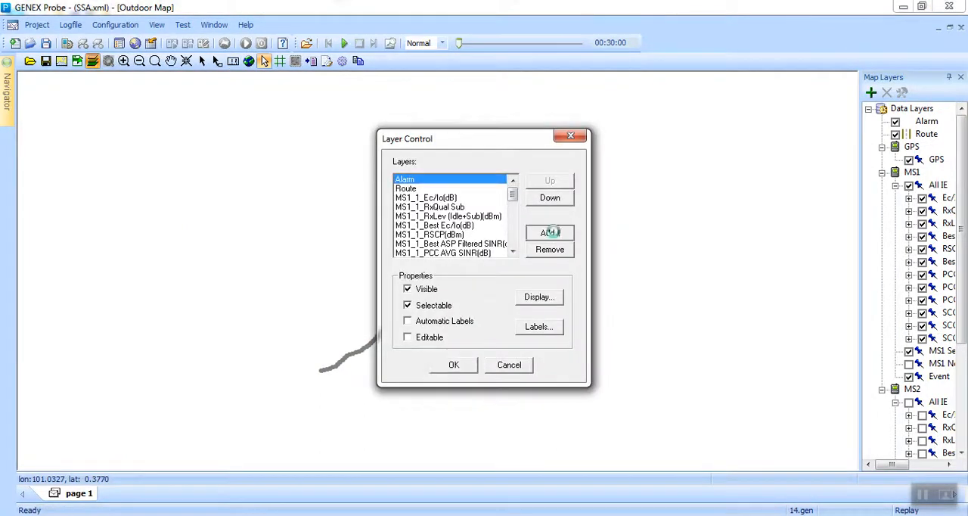
click(550, 234)
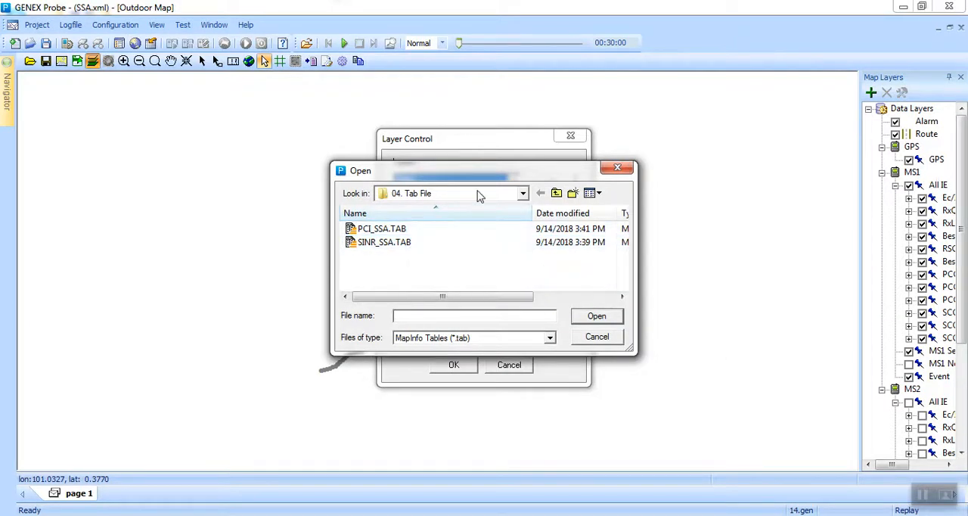
click(478, 194)
click(499, 287)
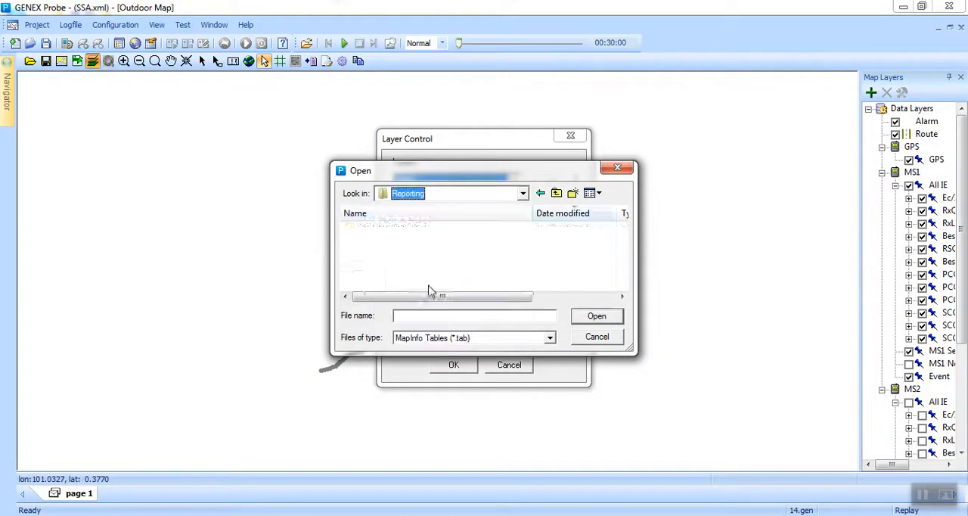
double_click(394, 229)
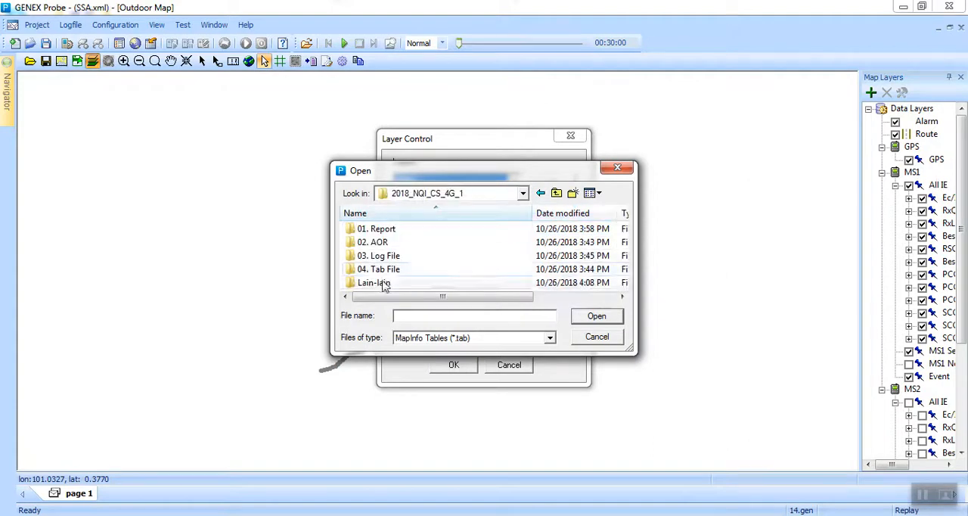
double_click(401, 281)
click(397, 257)
click(595, 317)
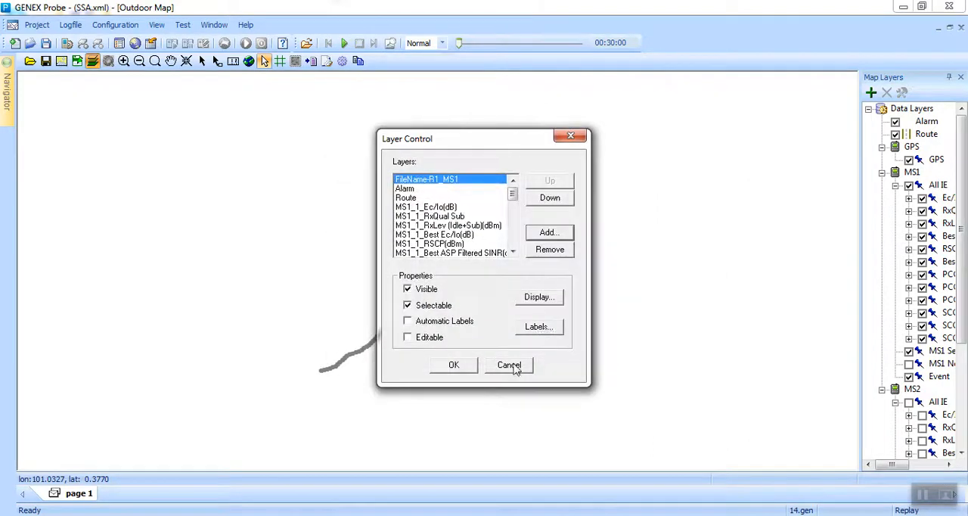
click(454, 363)
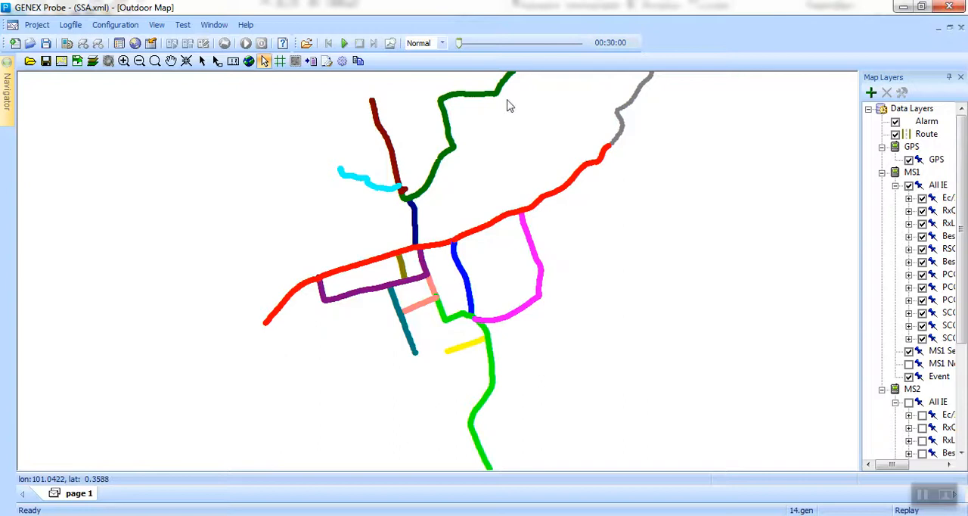
Move the FileName-R1_MS1 layer well down the map's layer order so it lies beneath the log's route.
click(92, 61)
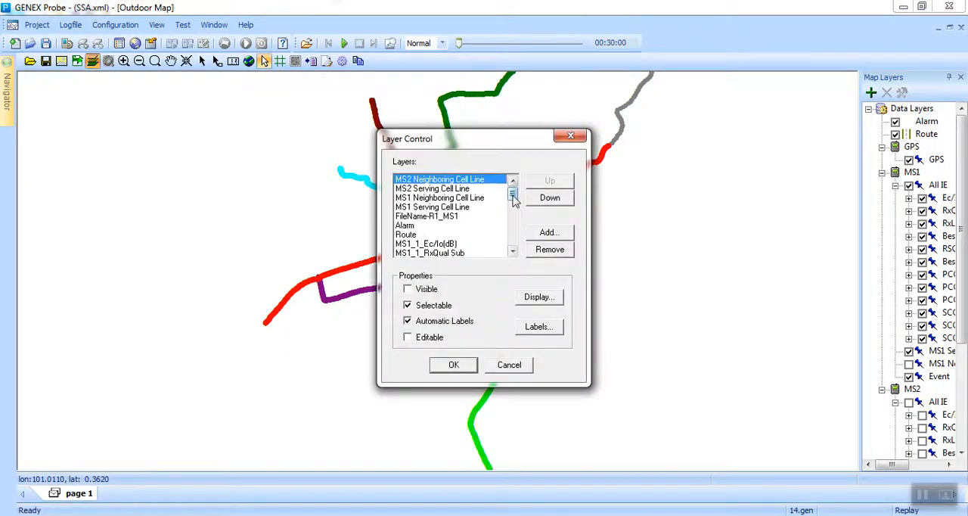
click(446, 216)
click(557, 200)
click(557, 200)
click(557, 200)
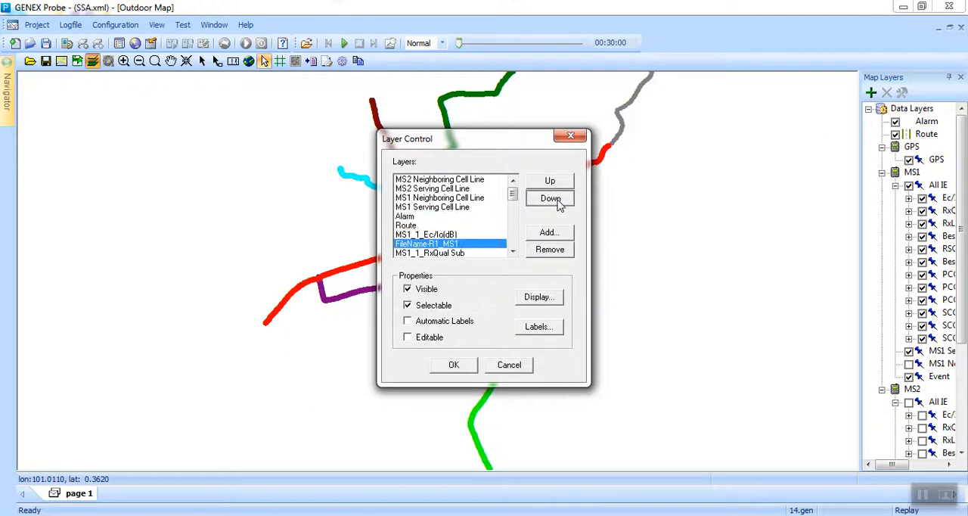
click(558, 201)
click(558, 201)
click(557, 200)
click(558, 201)
click(558, 201)
click(557, 201)
click(558, 201)
click(558, 200)
click(558, 200)
click(558, 201)
click(558, 201)
click(557, 201)
click(558, 201)
click(557, 201)
click(558, 200)
click(557, 201)
click(557, 200)
click(558, 201)
click(558, 200)
click(558, 201)
click(454, 365)
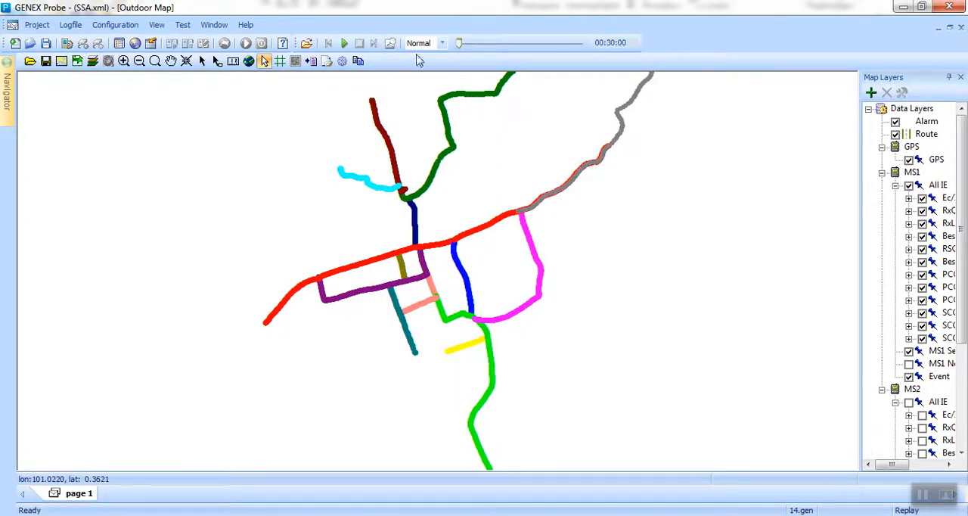
Replay the log at Fast speed with only PCC RSRP(dBm) enabled among MS1's IE layers.
click(443, 43)
click(428, 65)
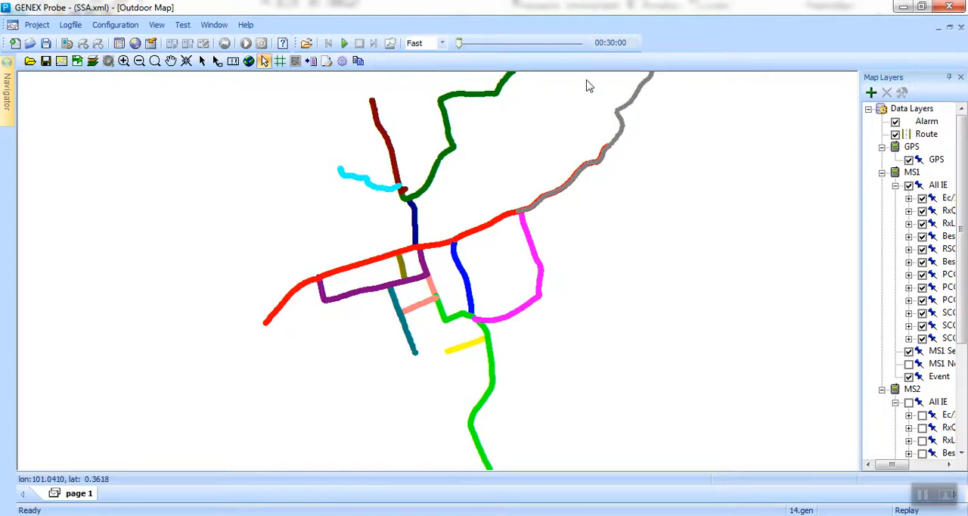
click(908, 186)
drag(861, 271, 823, 270)
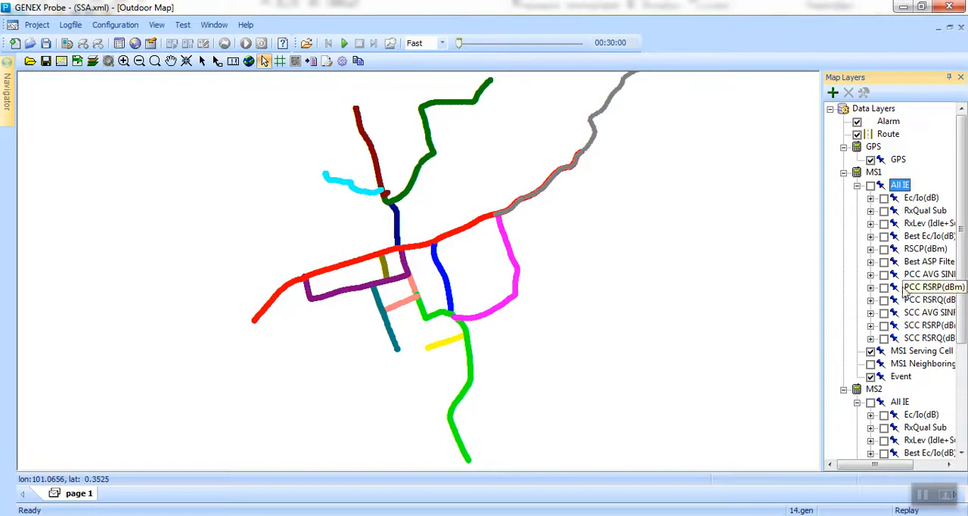
click(884, 288)
click(345, 44)
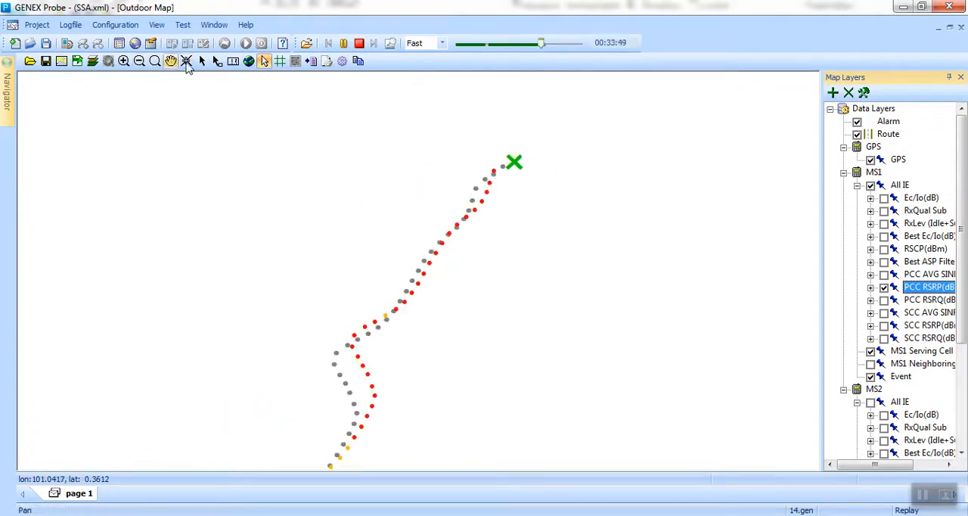
Pause the replay and select the log's starting point beside the R1 route to check its time.
click(343, 42)
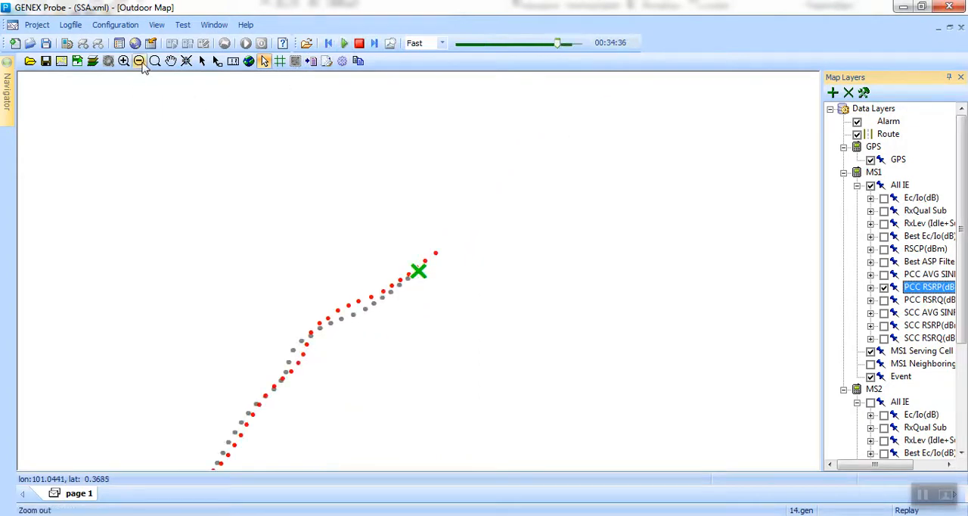
click(172, 64)
drag(173, 228, 477, 74)
drag(394, 302, 467, 174)
scroll(426, 242, down, 3)
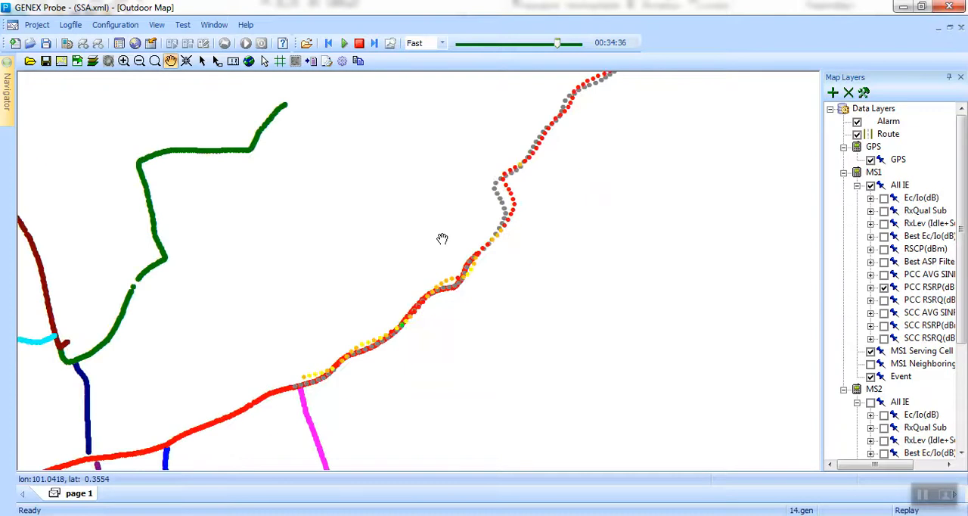
click(202, 60)
click(304, 380)
drag(633, 42, 587, 43)
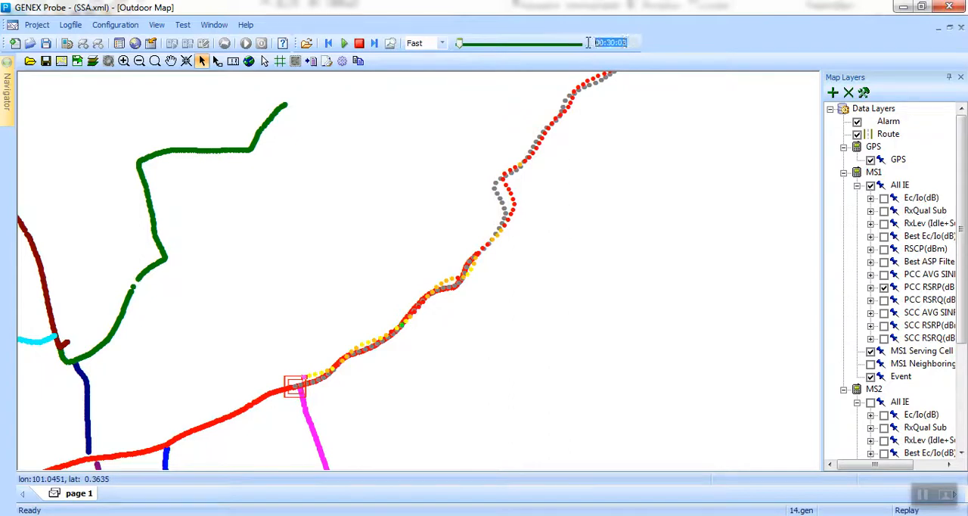
Select the log point just beyond the R1 route's northeast end and copy its time, 00:31:57.
click(486, 250)
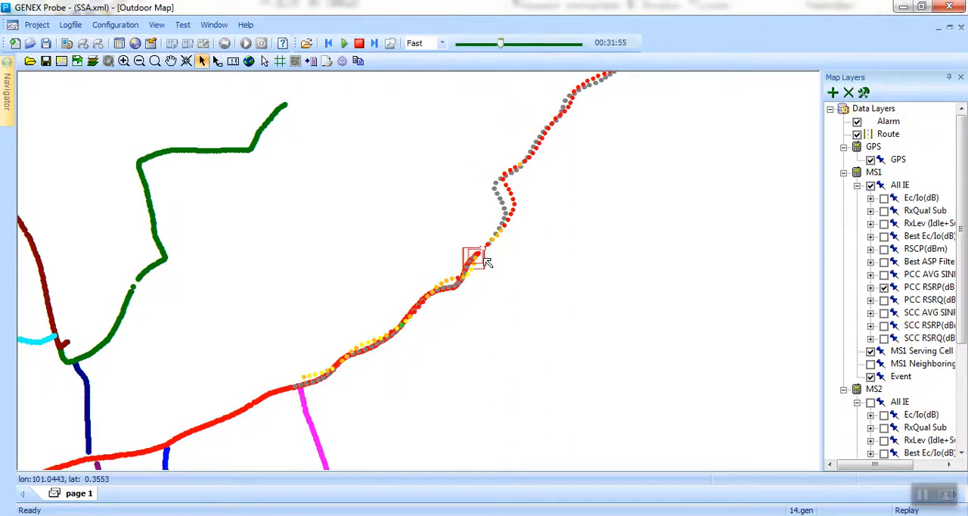
scroll(475, 286, up, 2)
scroll(597, 262, up, 2)
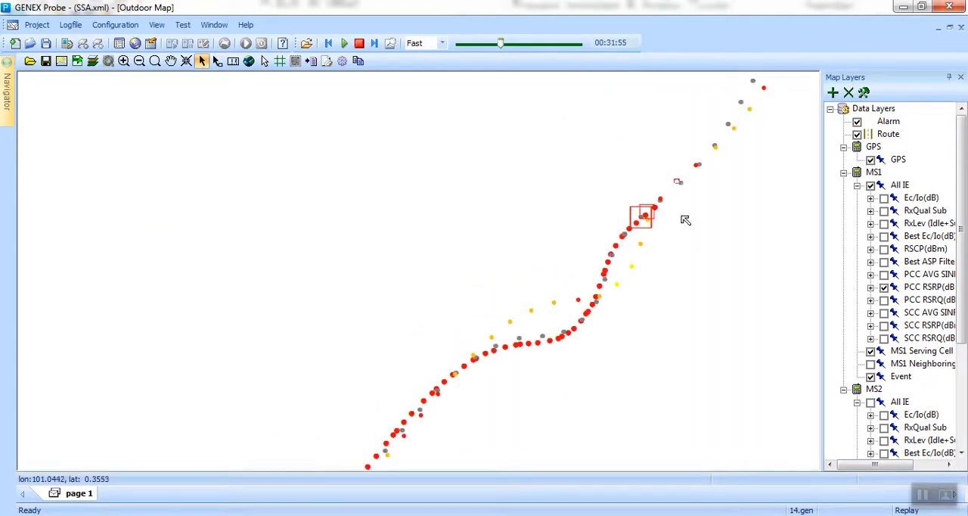
click(124, 61)
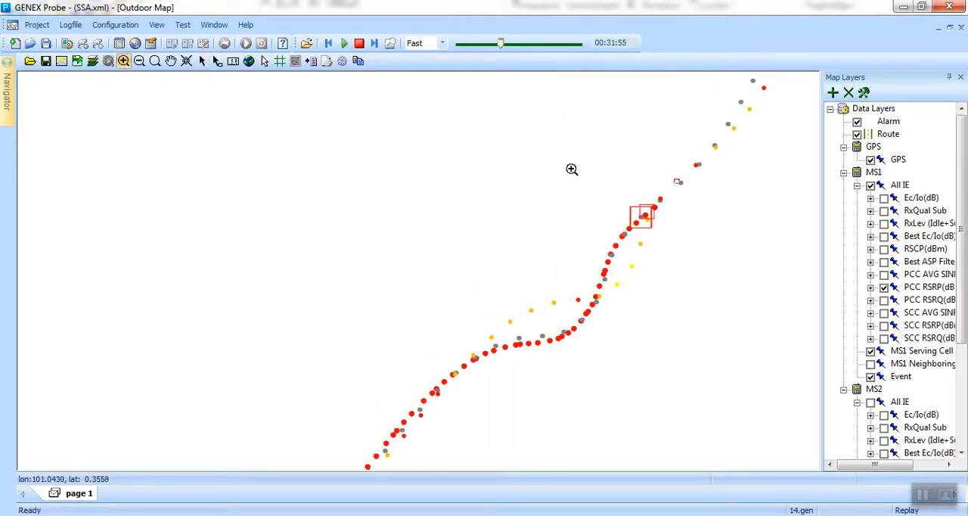
drag(724, 258, 732, 270)
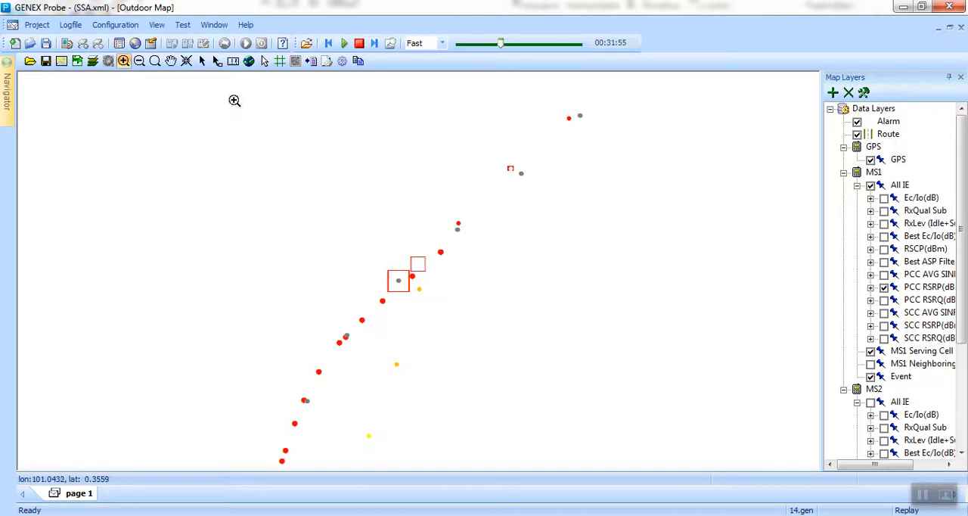
click(202, 60)
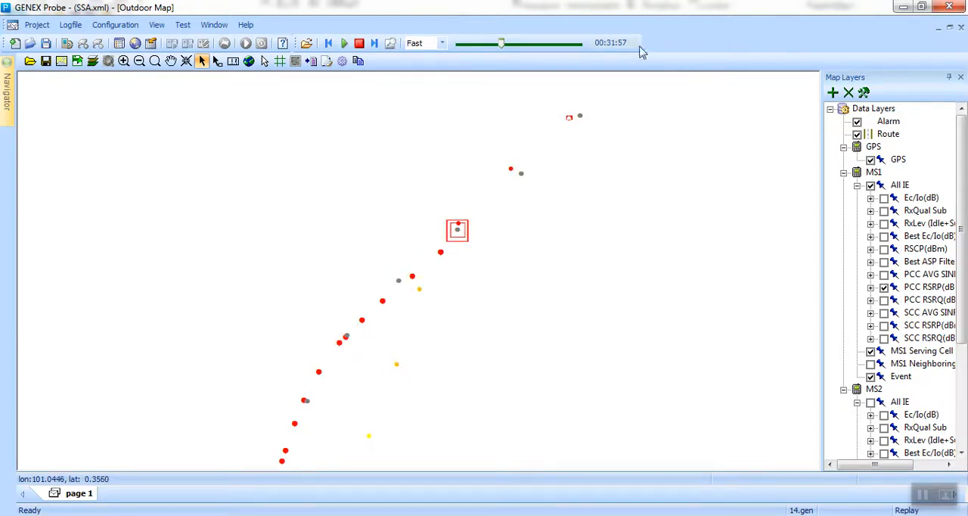
drag(613, 44, 595, 43)
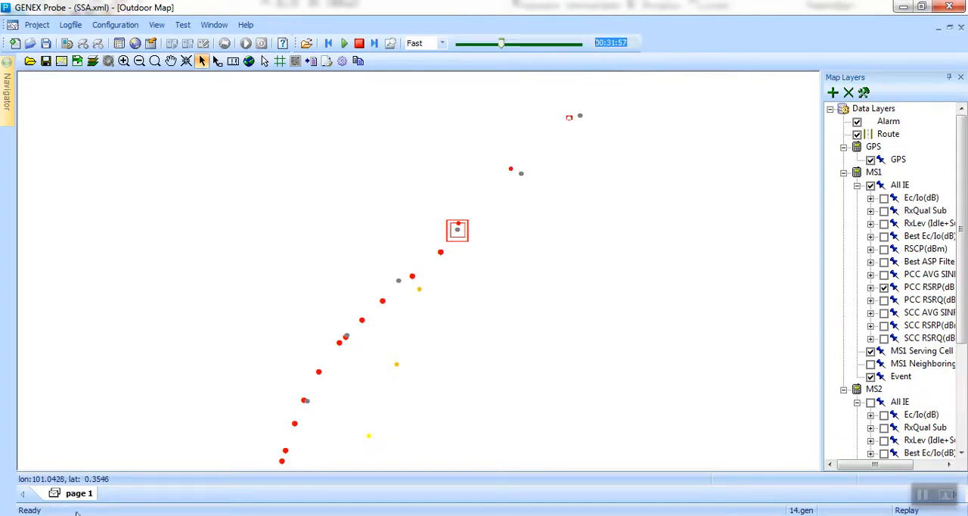
Open Notepad beside the map, note the time 00:31:57 in a blank document, and return to GENEX Probe.
key(super)
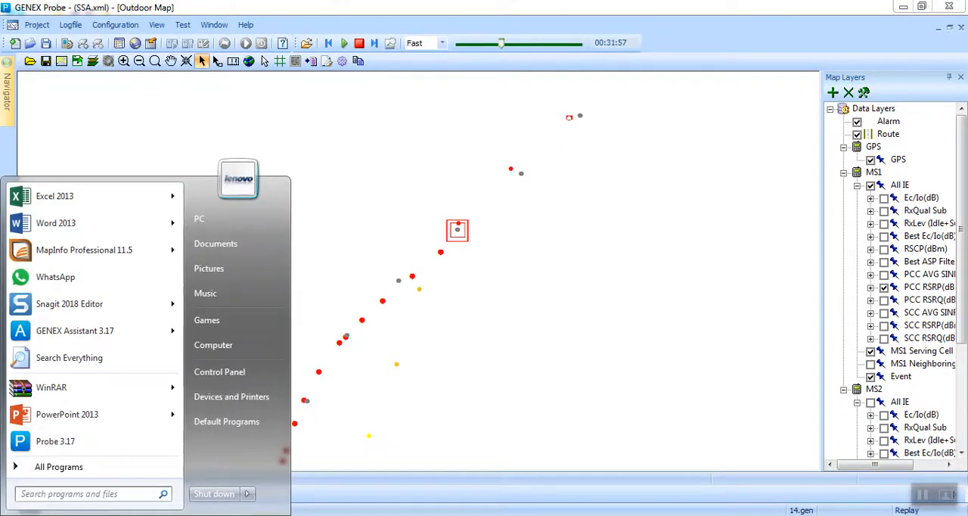
text(not)
key(Return)
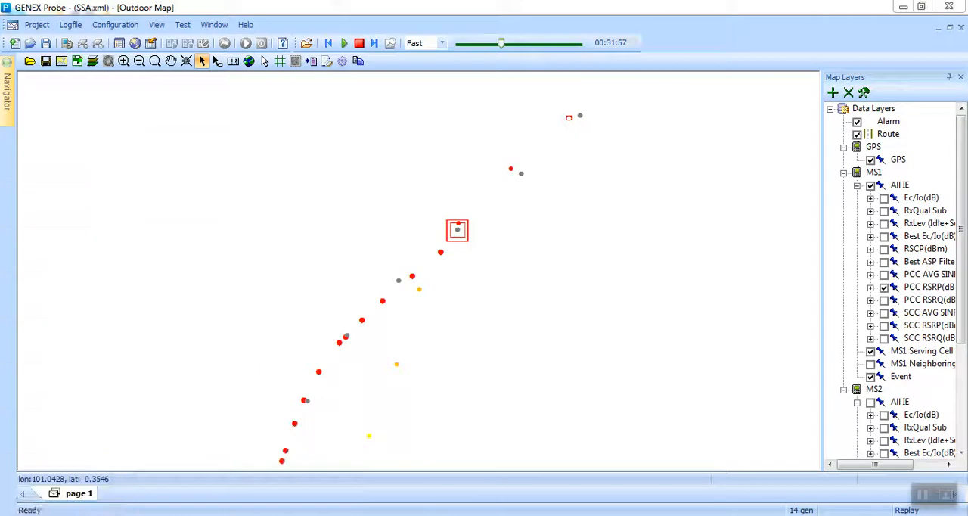
key(super+Right)
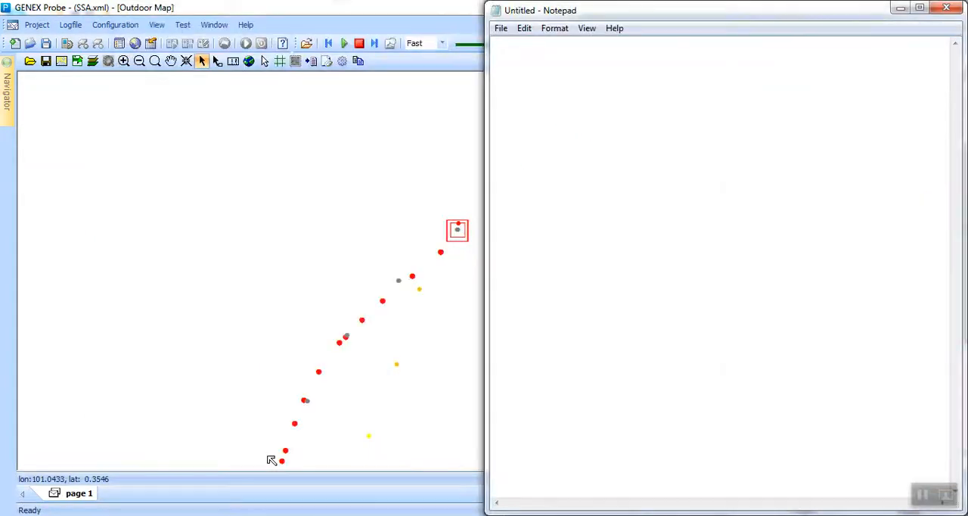
click(84, 232)
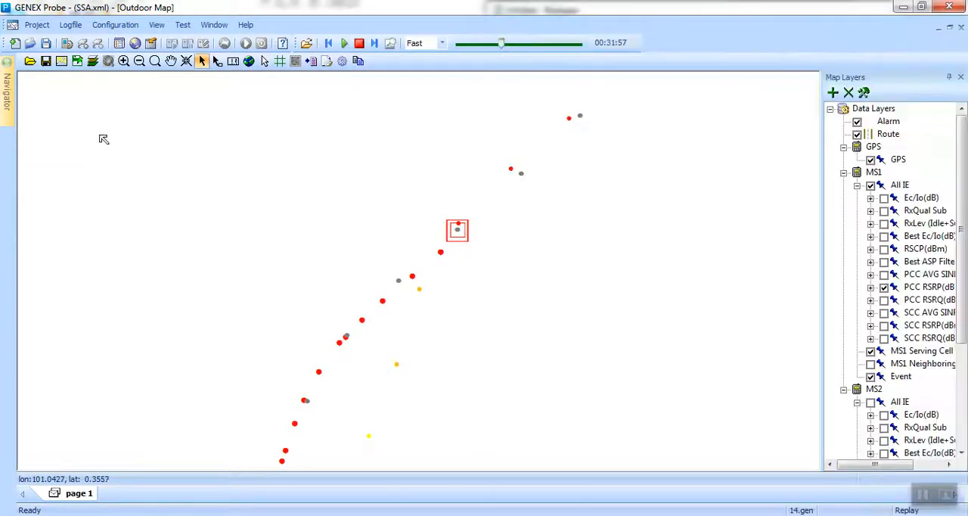
Close the open log and start a Segment data export with 14.gen from the R2 folder as source file.
click(70, 25)
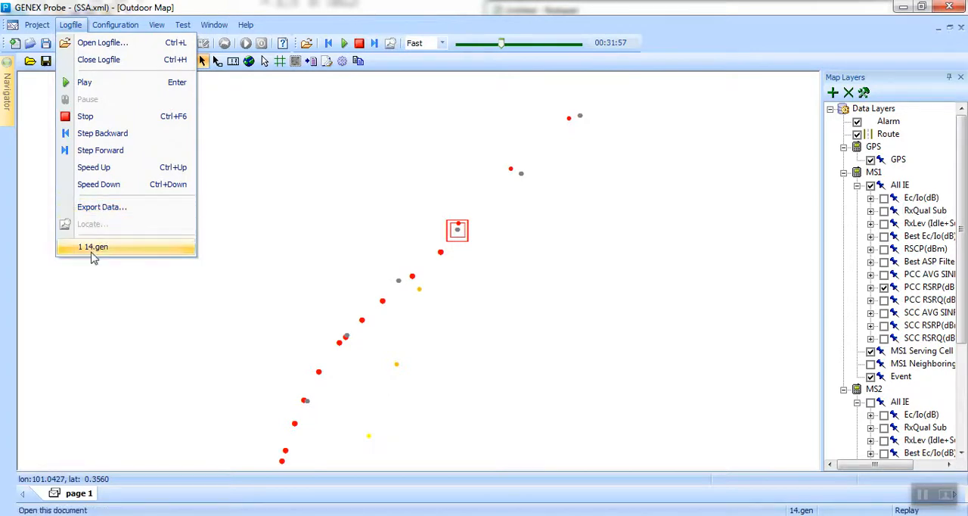
click(104, 211)
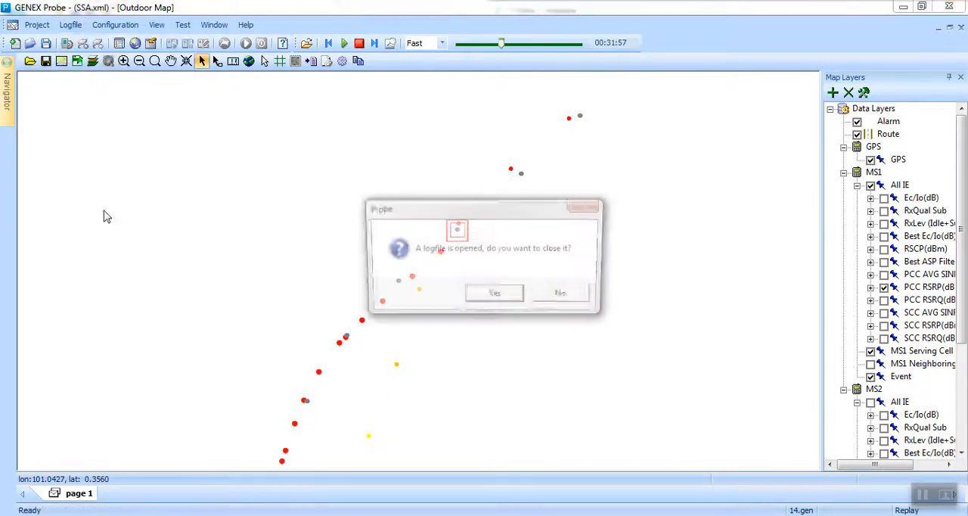
click(496, 294)
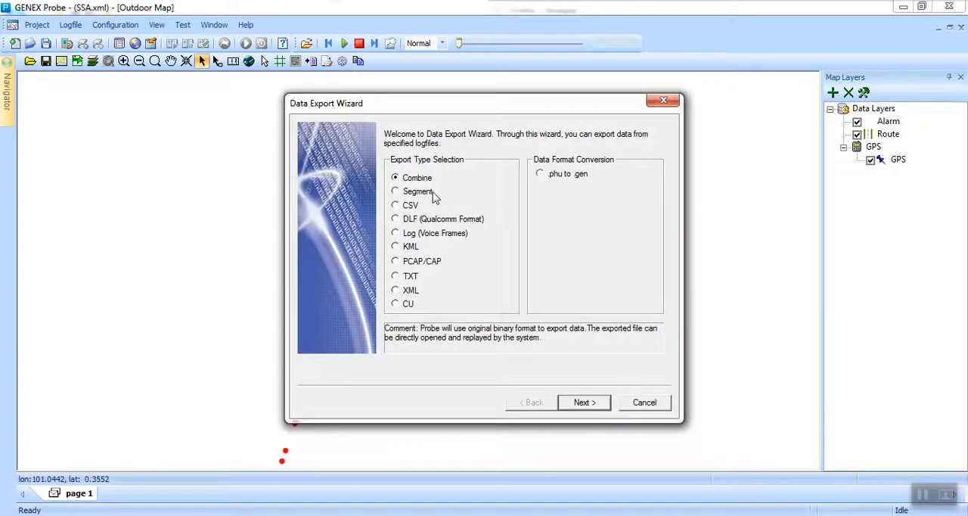
click(598, 403)
click(586, 266)
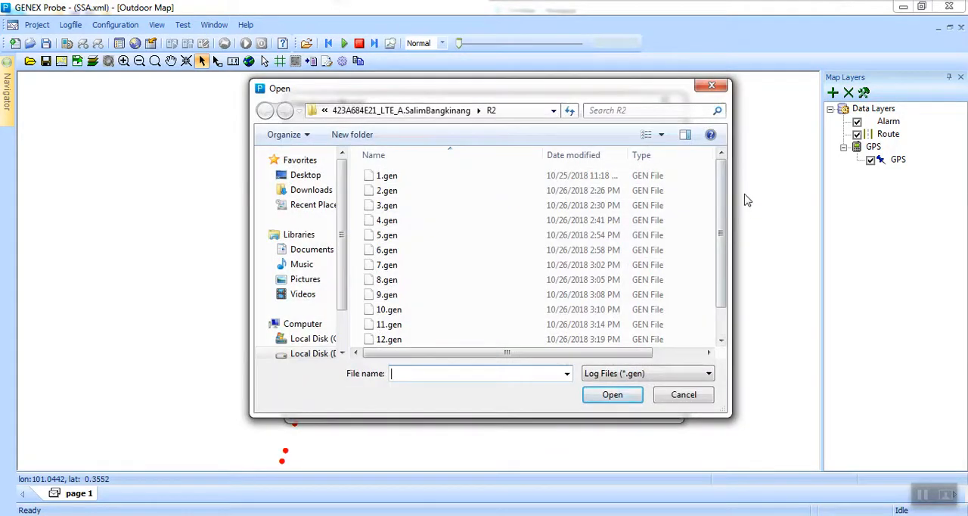
scroll(724, 233, down, 1)
click(429, 342)
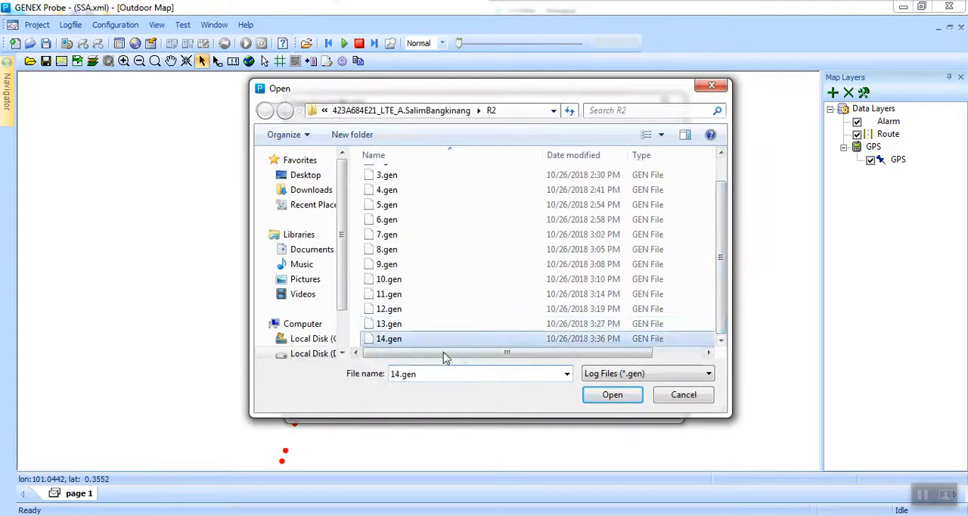
click(609, 398)
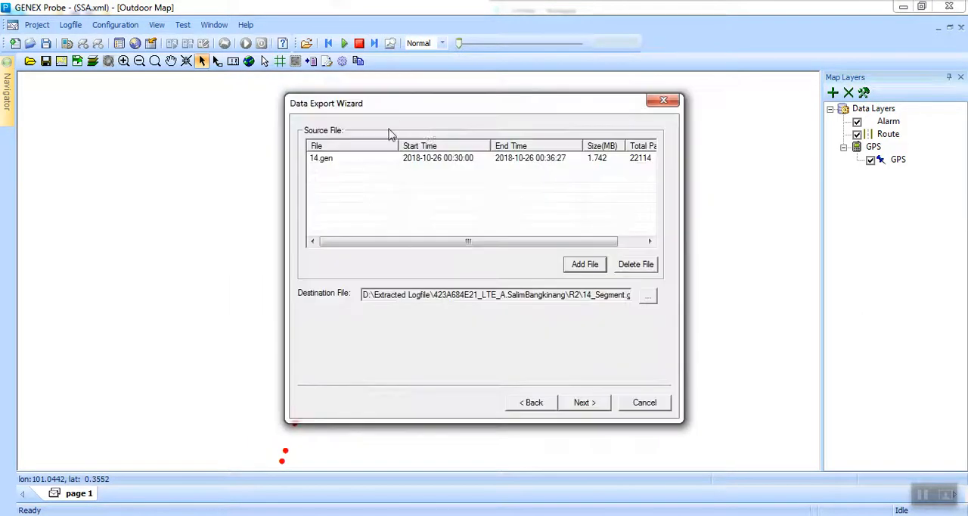
click(580, 402)
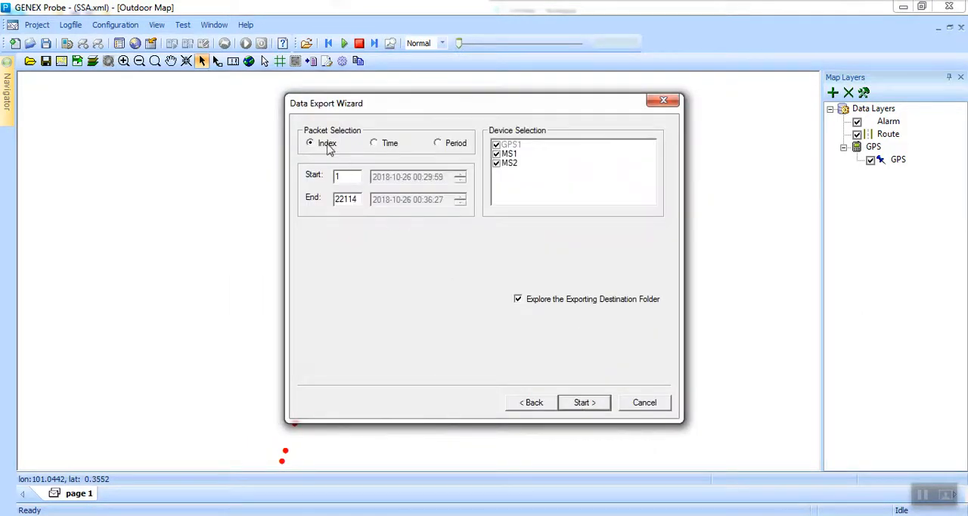
click(375, 144)
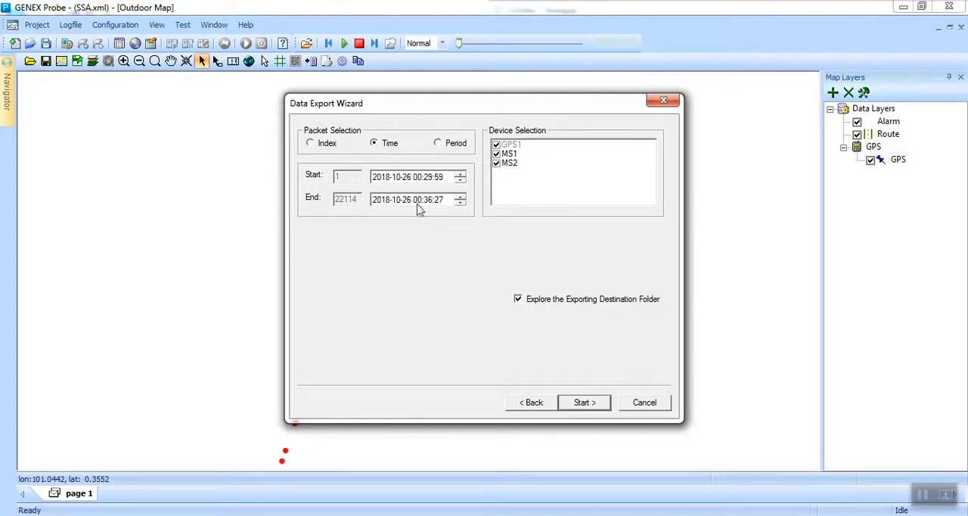
click(583, 515)
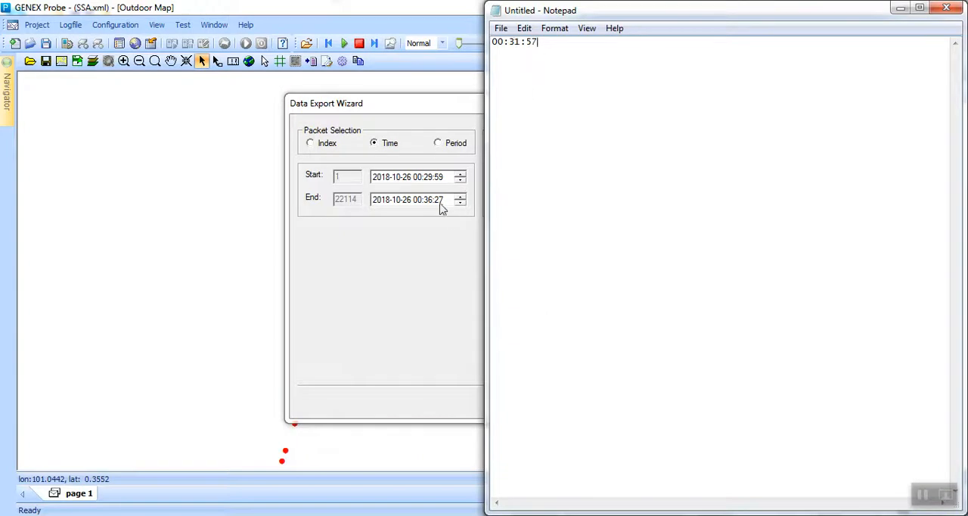
click(433, 202)
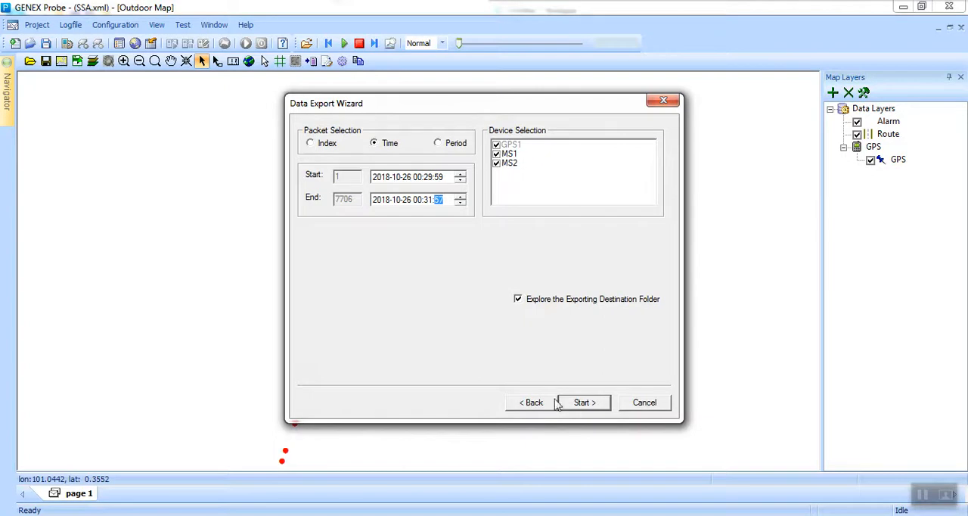
click(584, 406)
click(583, 403)
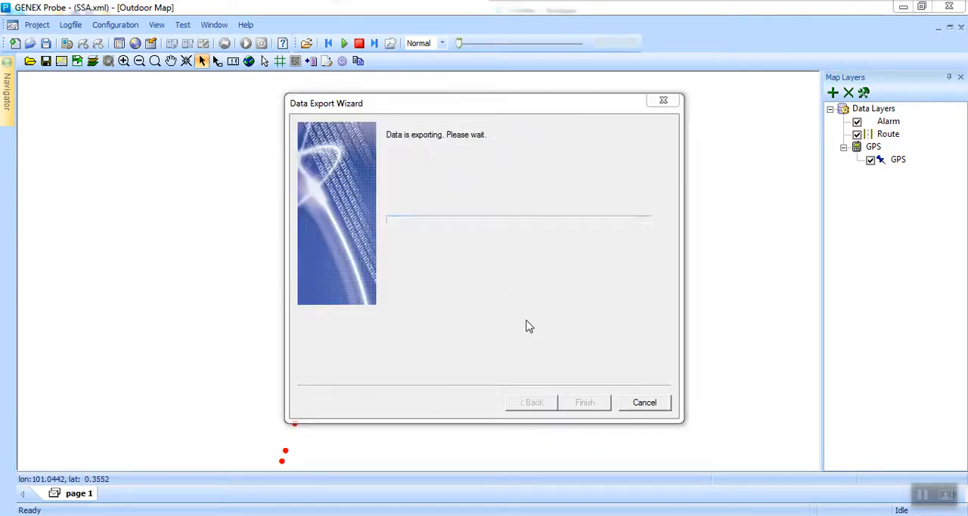
click(556, 297)
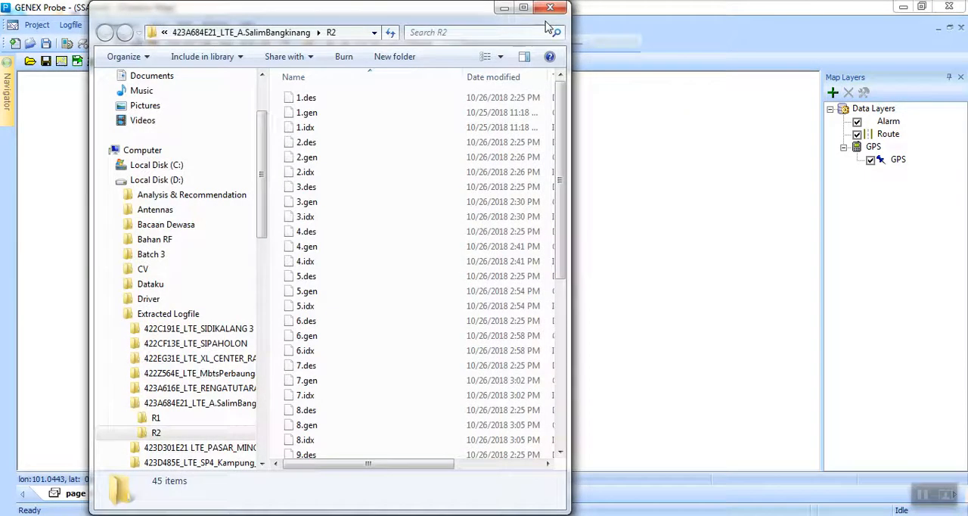
key(super+Left)
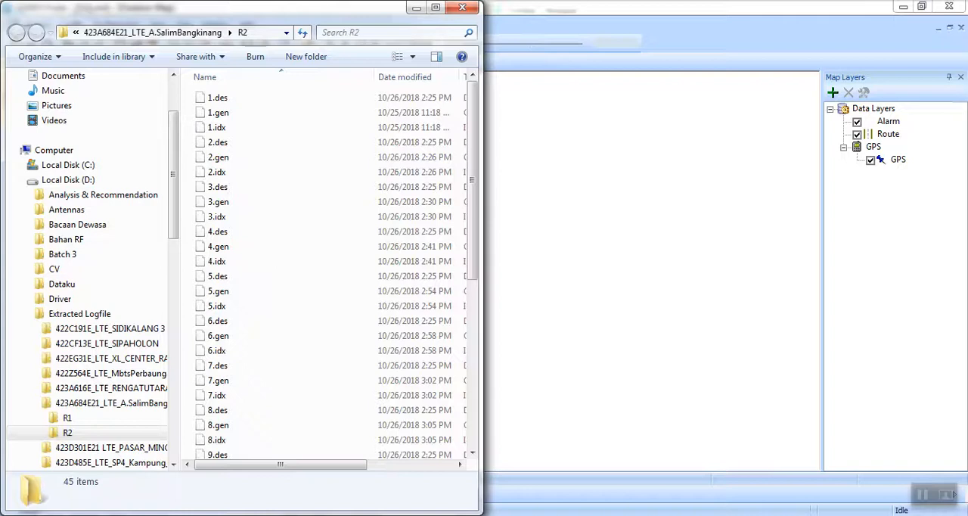
Switch to GENEX Assistant and show the FileName-R2_MS1 layer to identify the log covering the route's southwest end.
mouse_move(503, 515)
click(387, 515)
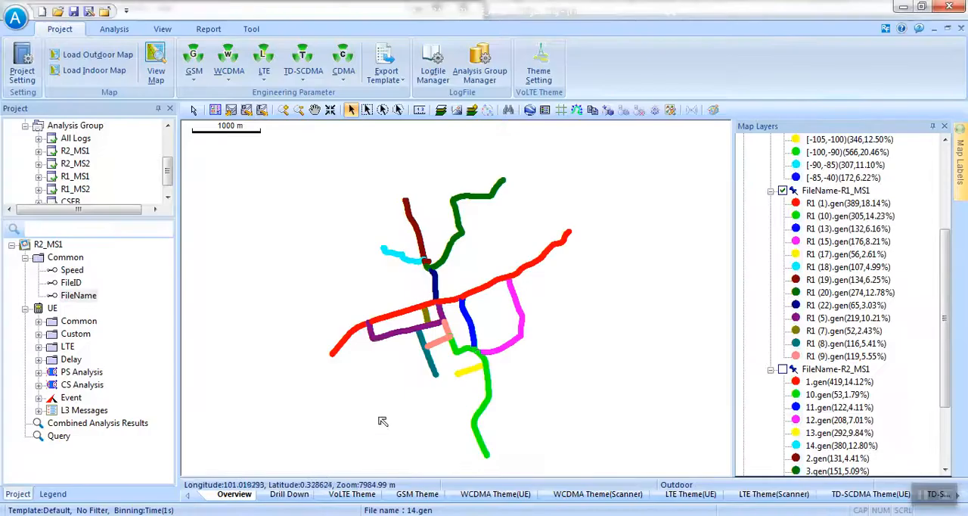
click(783, 370)
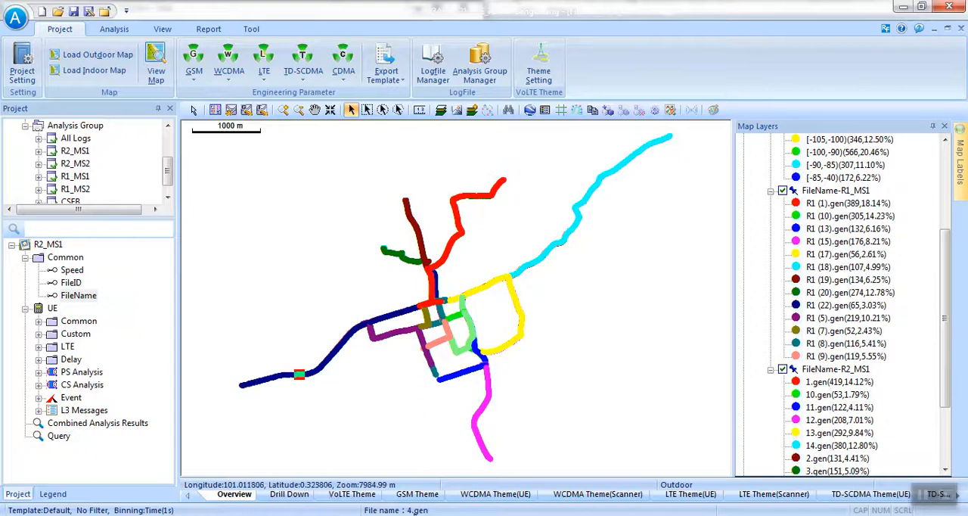
Switch back to GENEX Probe and open the log 4.gen from the R2 folder.
click(502, 515)
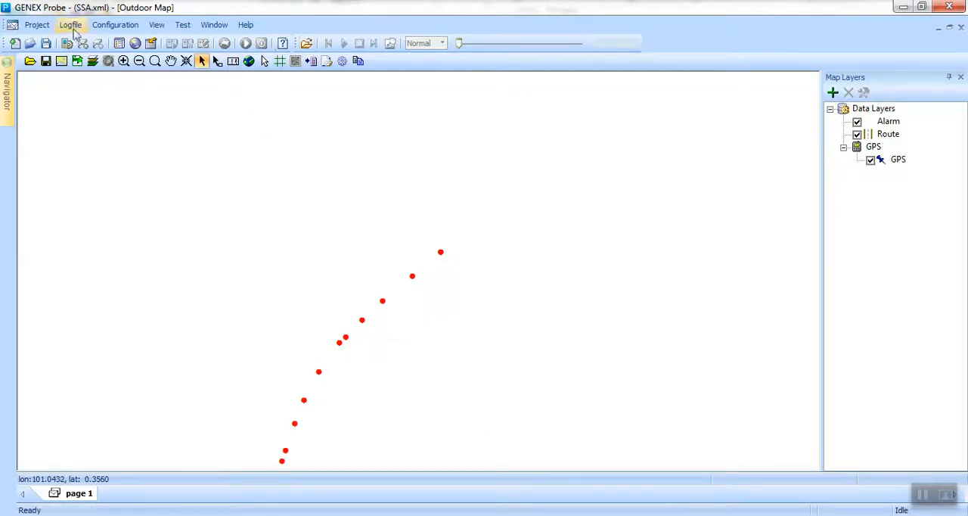
click(307, 43)
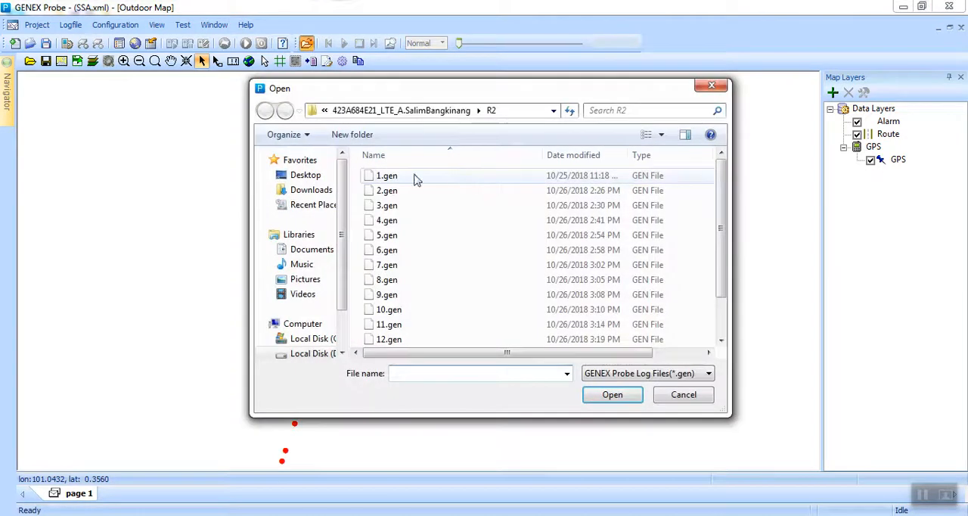
double_click(388, 232)
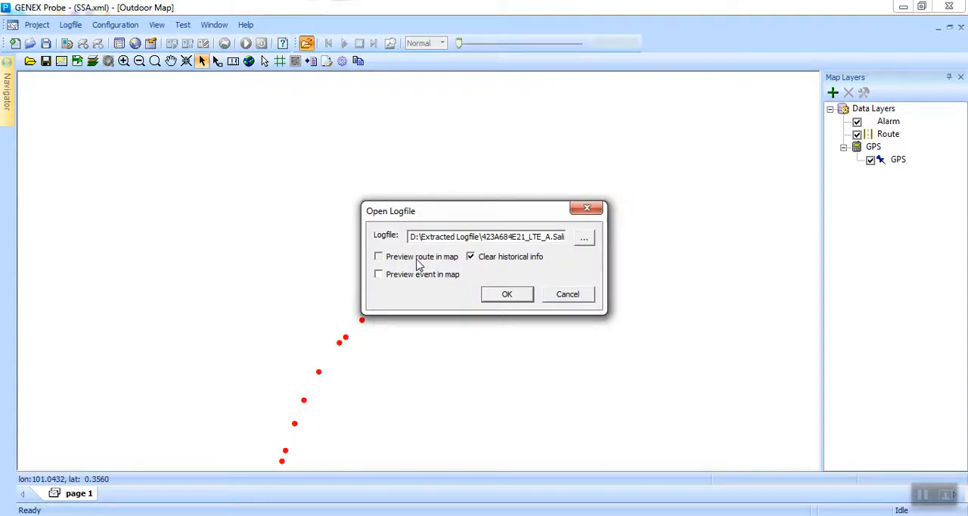
click(501, 294)
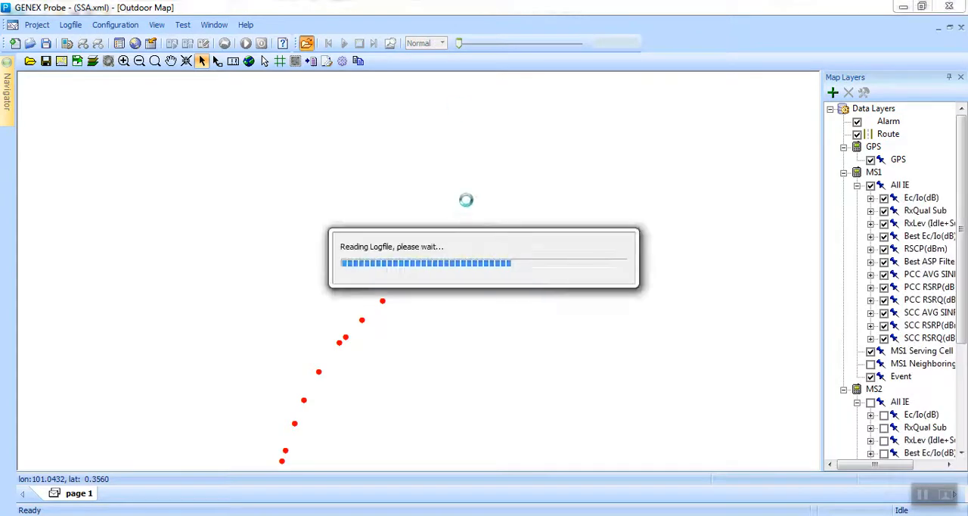
Replay 4.gen at Fast speed with only PCC RSRP(dBm) enabled among MS1's IE layers, pausing past the R1 route's end.
click(870, 186)
click(884, 287)
click(441, 44)
click(418, 55)
click(345, 44)
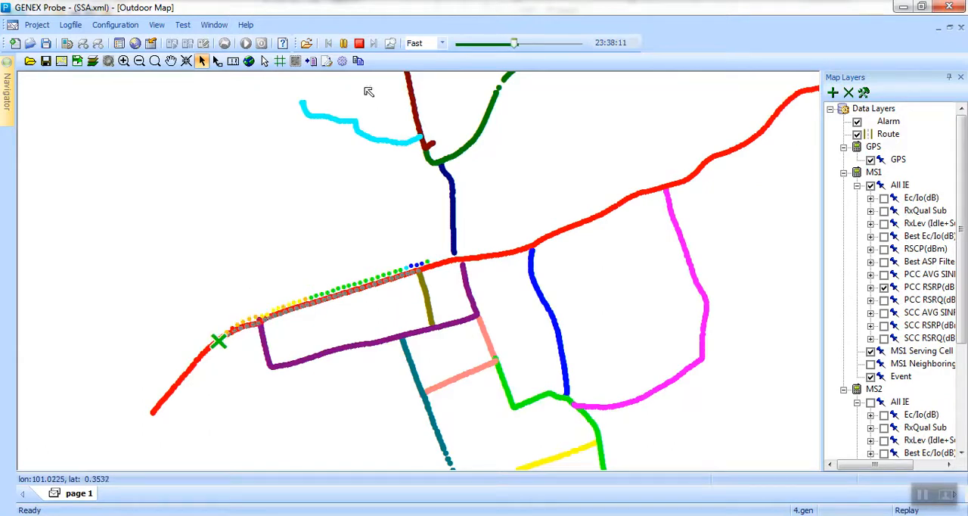
click(345, 44)
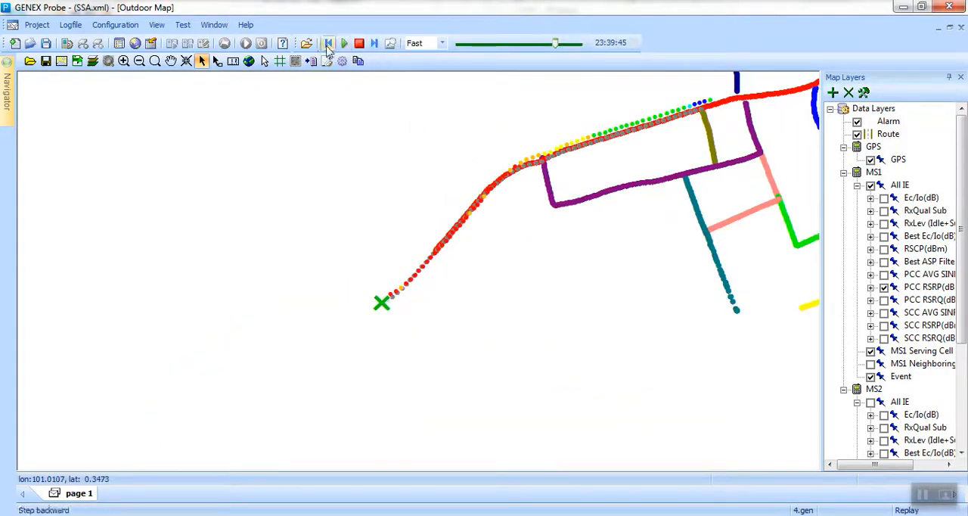
Select the 4.gen sample where the R1 route ends in the southwest and copy its replay time 23:39:02 into Notepad.
click(124, 61)
drag(357, 195, 497, 303)
drag(346, 168, 509, 351)
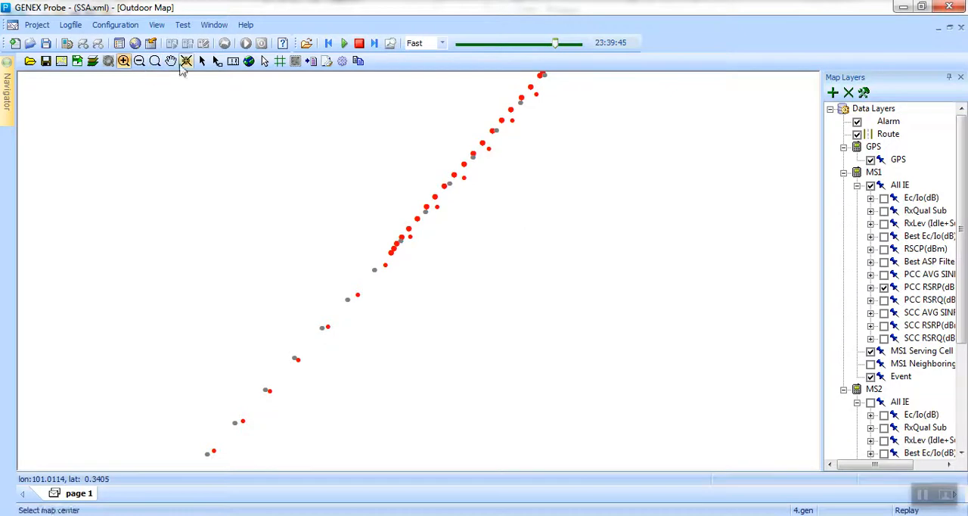
click(203, 63)
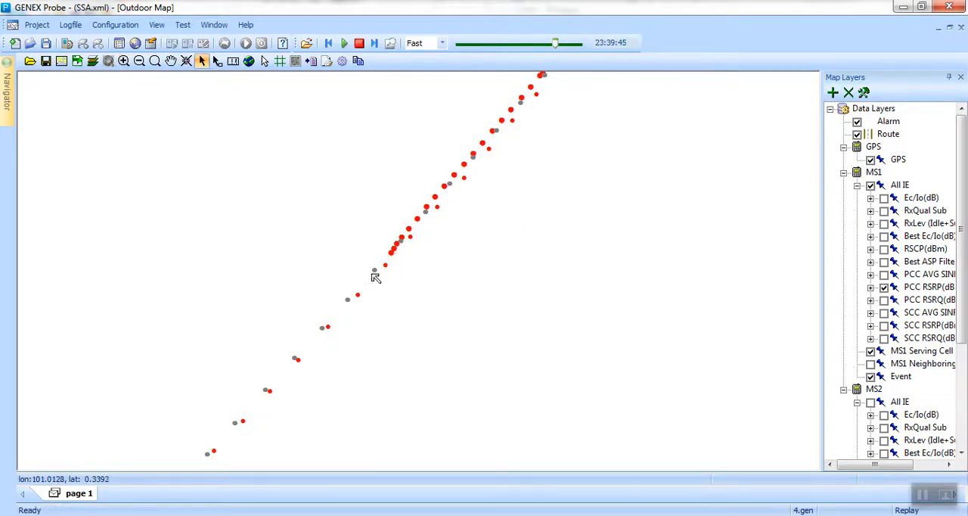
click(359, 295)
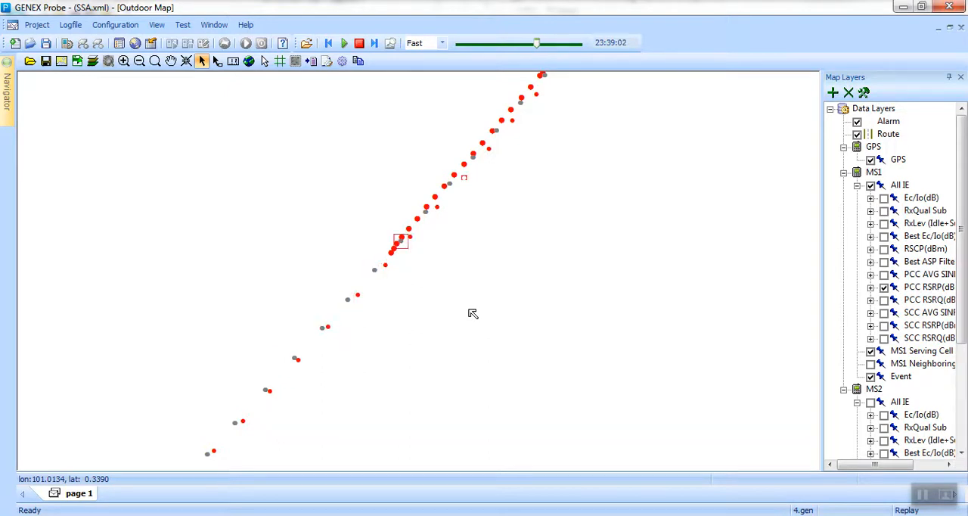
double_click(634, 42)
key(ctrl+c)
click(553, 515)
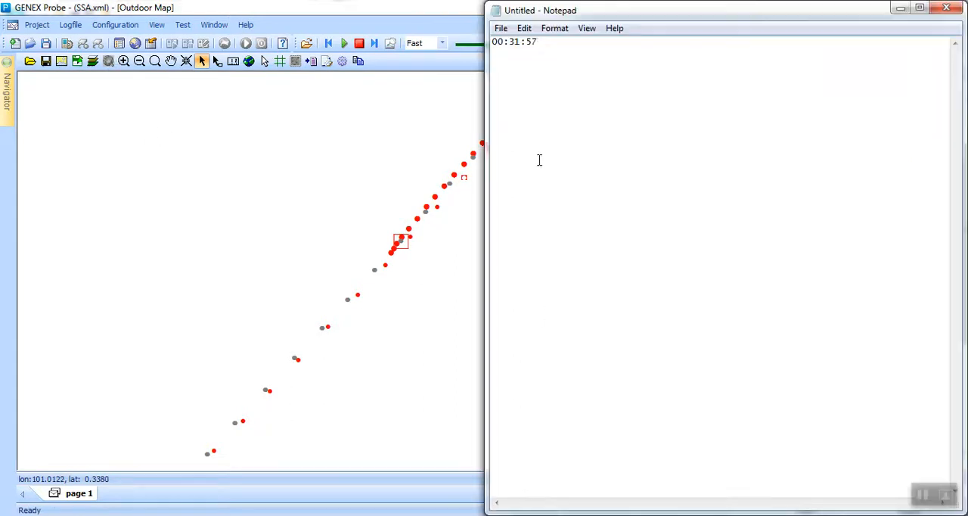
key(ctrl+v)
Close the open logfile and set up a Segment data export using 4.gen from the R2 folder.
click(71, 25)
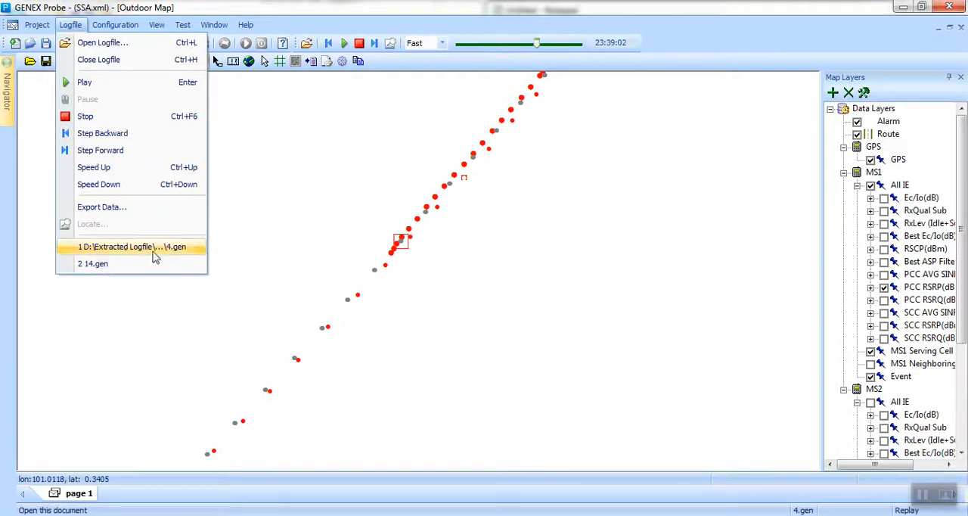
click(103, 208)
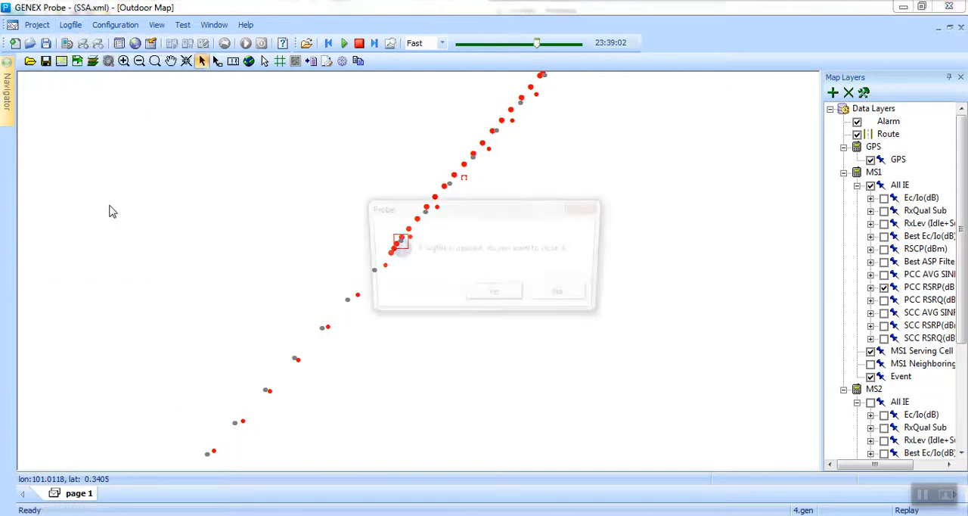
click(497, 296)
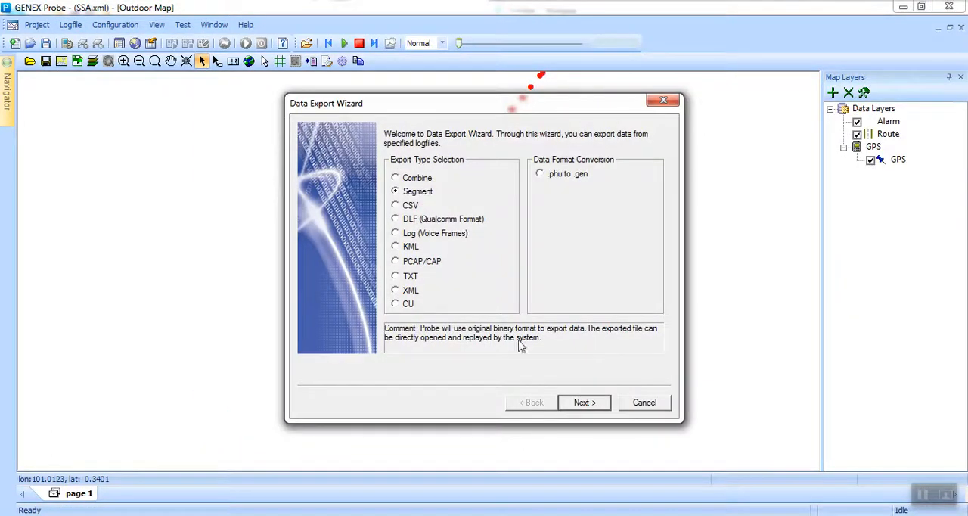
click(594, 412)
click(585, 264)
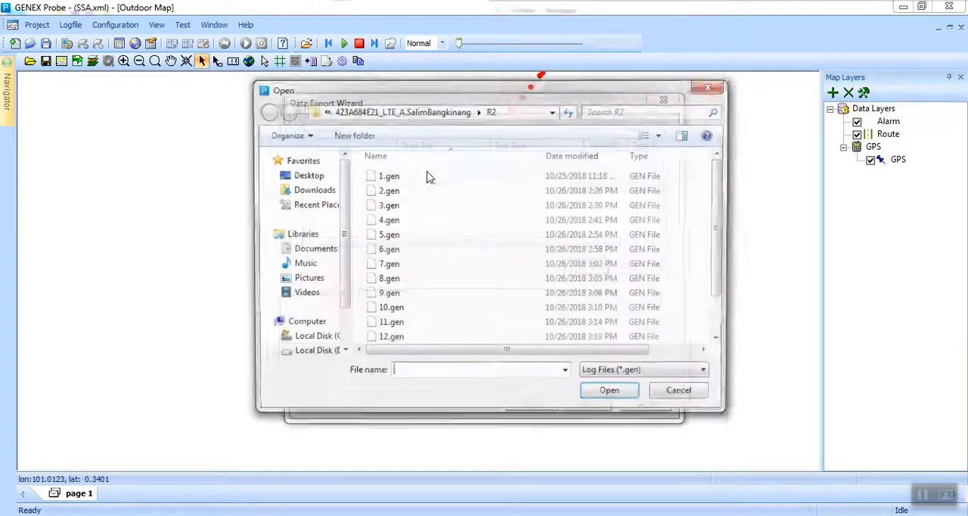
click(386, 220)
click(613, 394)
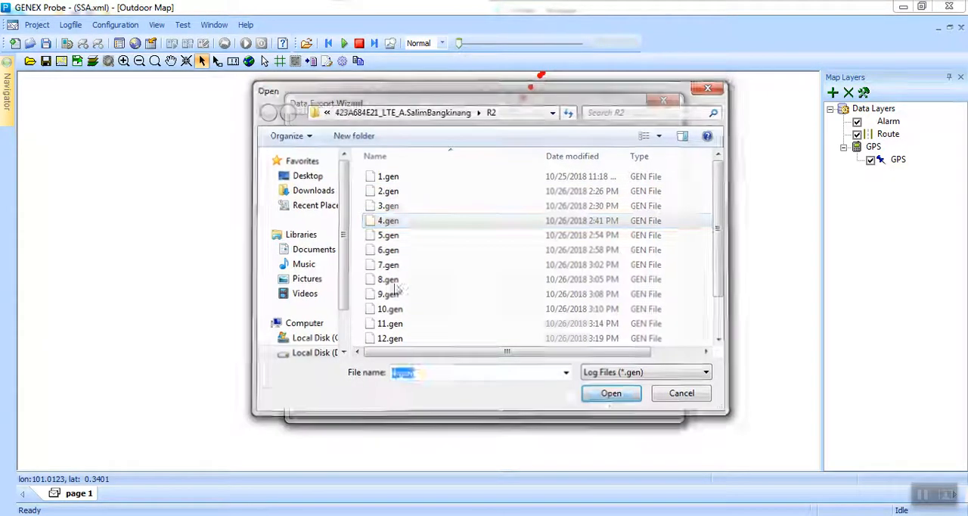
click(585, 402)
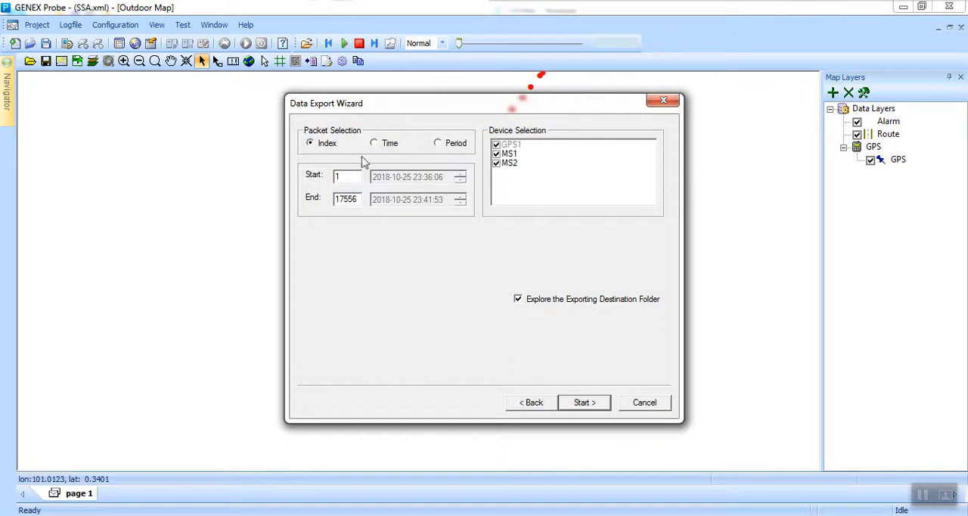
Export the segment selected by time, ending at the time noted in Notepad, and decline exporting another logfile.
click(385, 147)
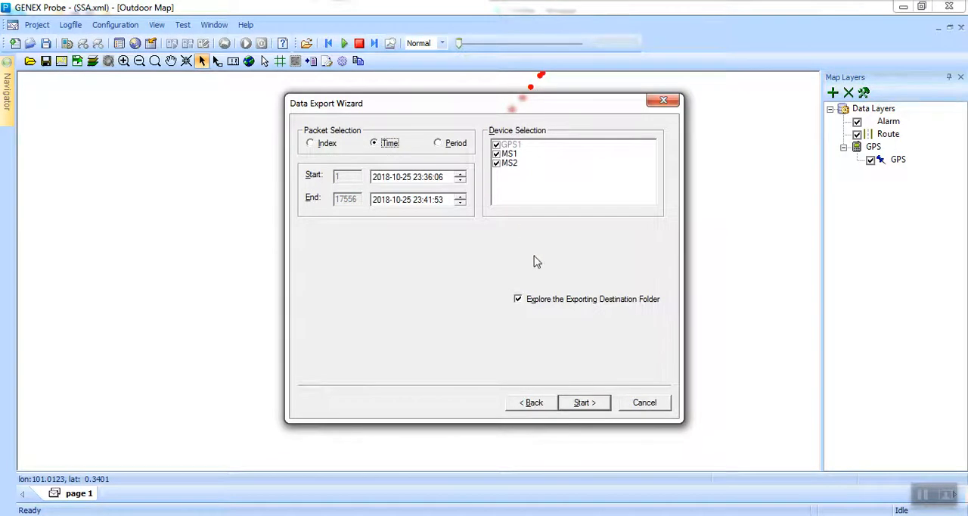
click(566, 515)
drag(513, 62, 564, 62)
click(390, 293)
click(428, 201)
click(584, 402)
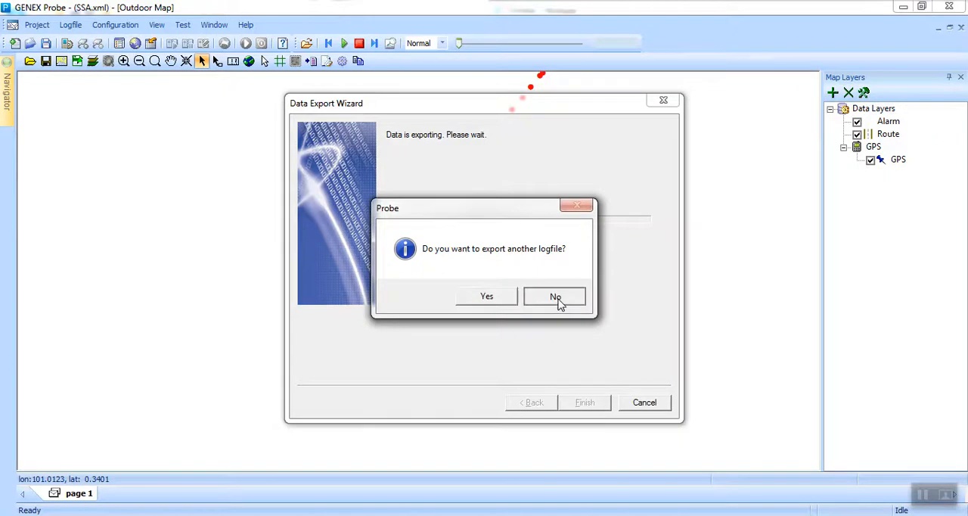
click(556, 297)
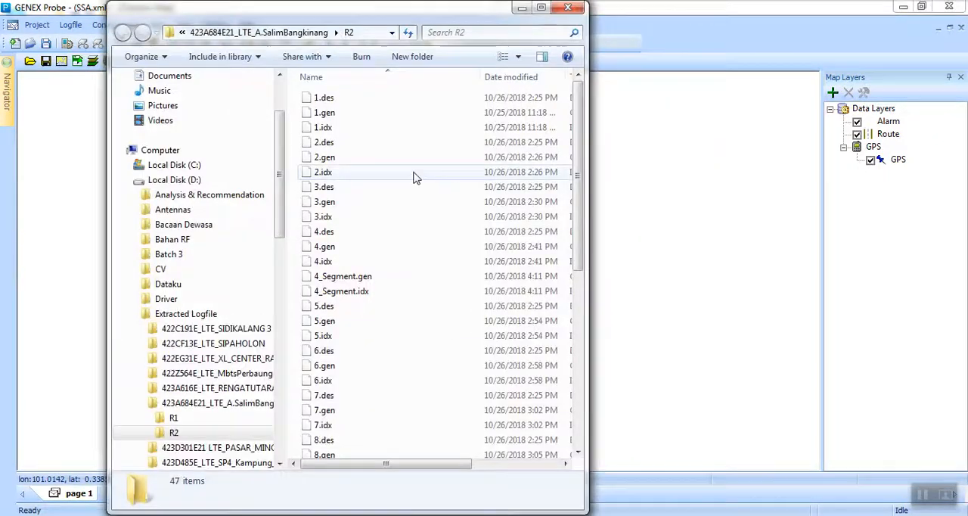
Check the R2 folder for the exported segment files of logs 4 and 14.
click(349, 280)
shift+click(350, 294)
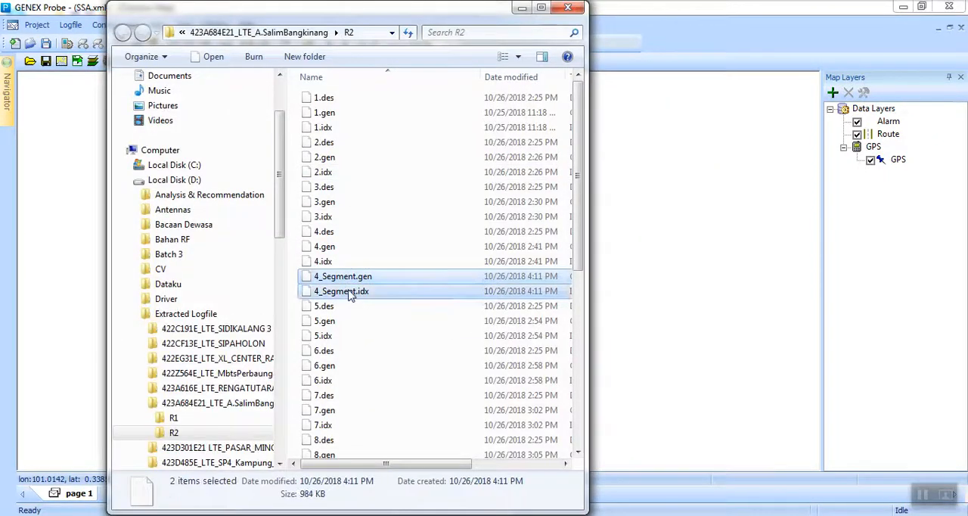
scroll(353, 356, down, 6)
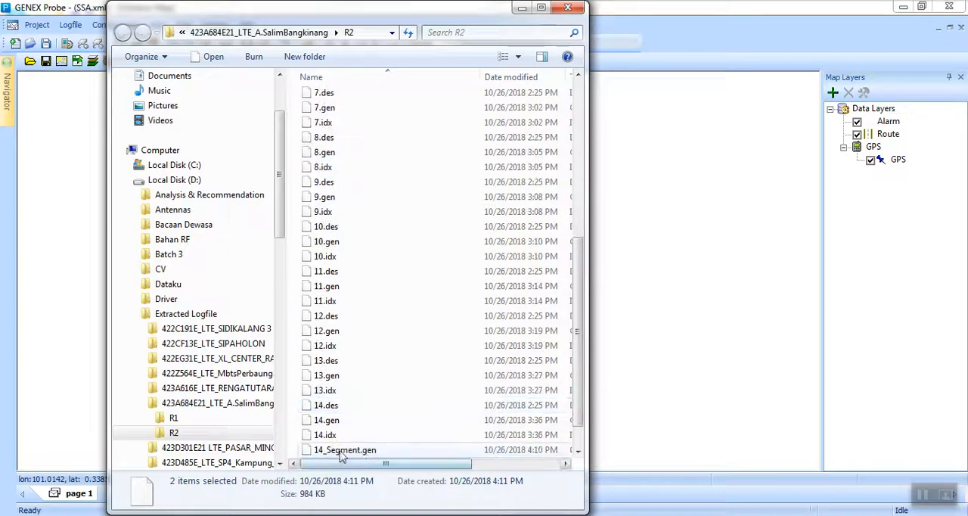
click(341, 452)
scroll(341, 447, down, 1)
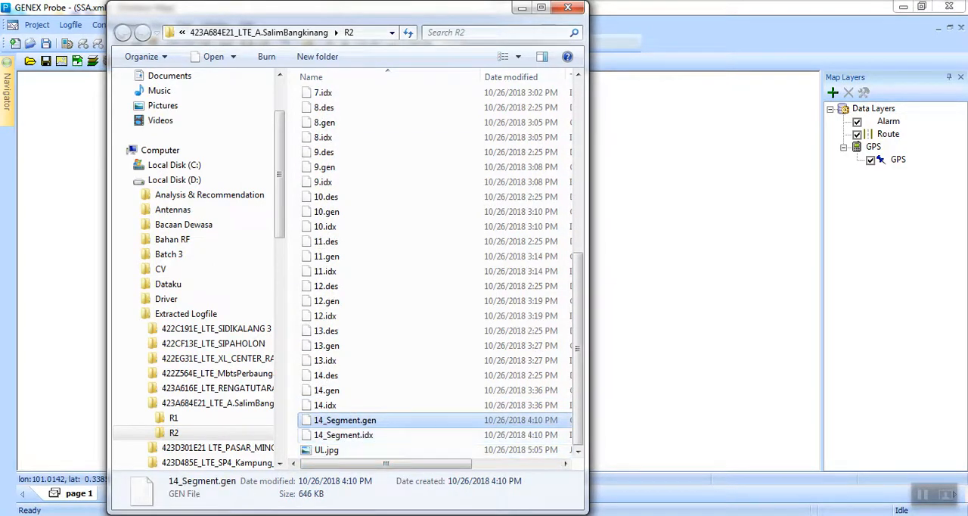
Switch to GENEX Assistant and add 4_Segment.gen and 14_Segment.gen from the R2 folder to the project's logfiles.
key(alt+Tab)
key(alt+Tab)
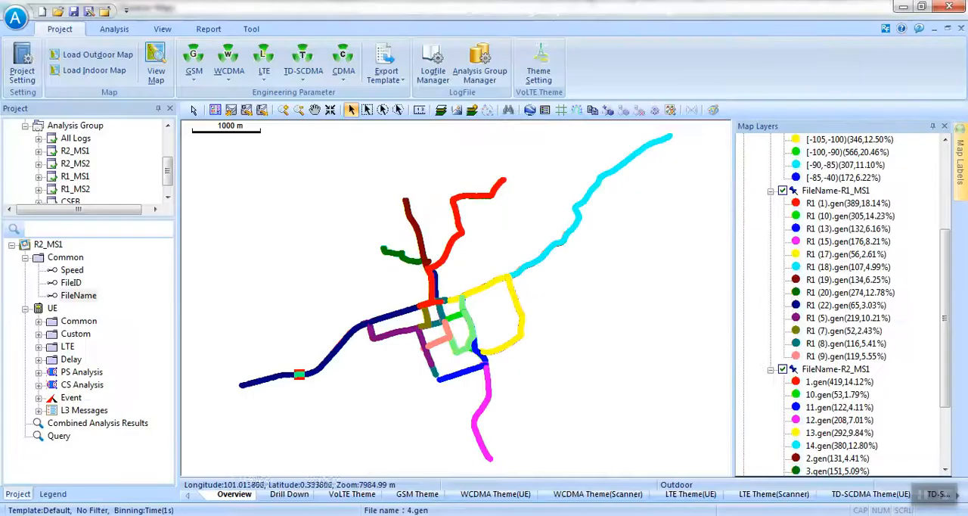
click(432, 70)
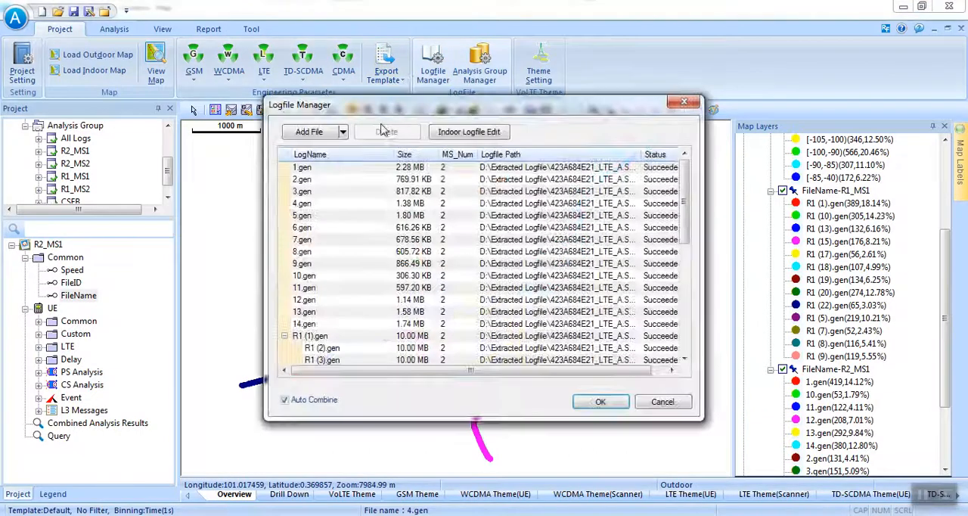
click(310, 132)
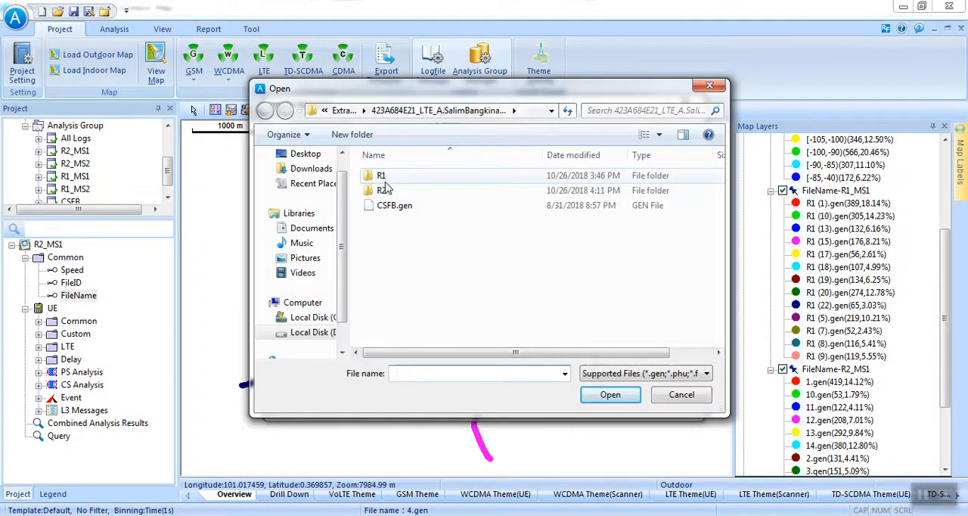
double_click(384, 190)
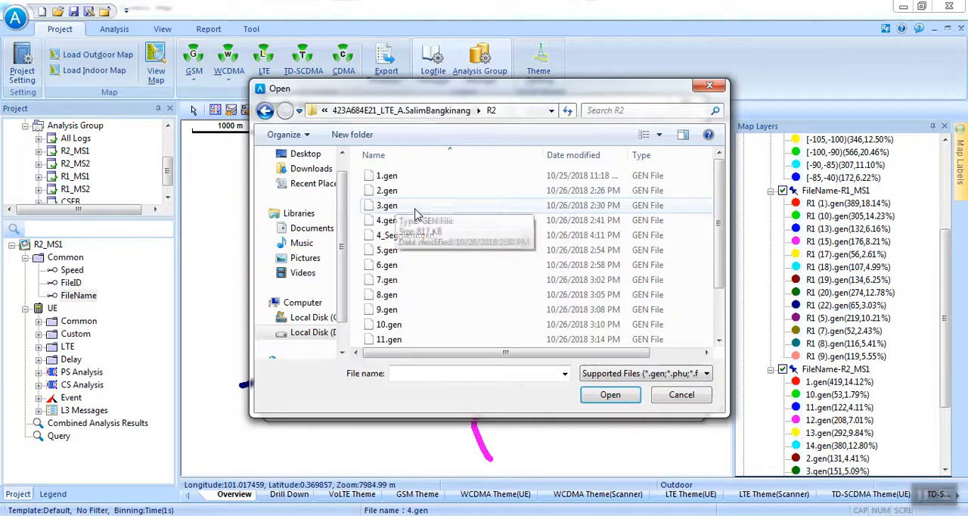
click(409, 236)
scroll(431, 317, down, 2)
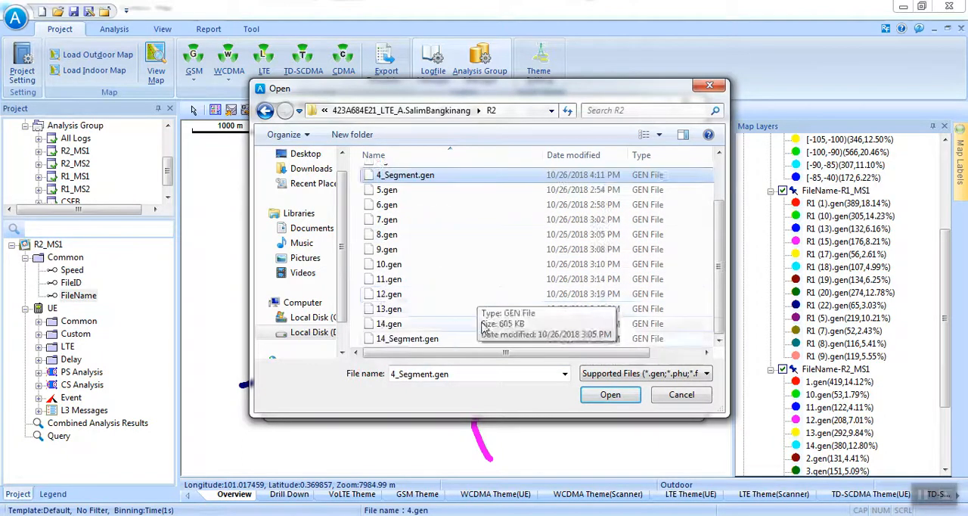
ctrl+click(439, 339)
click(597, 395)
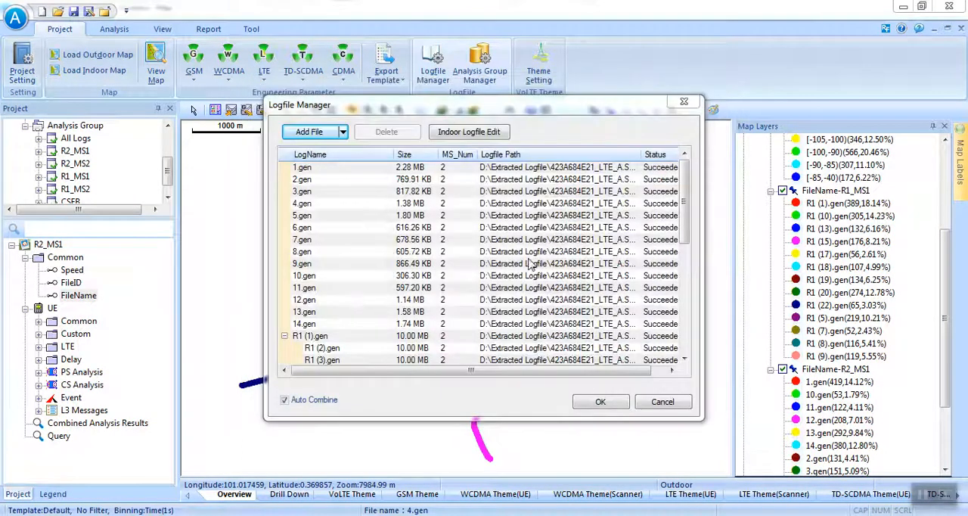
click(601, 403)
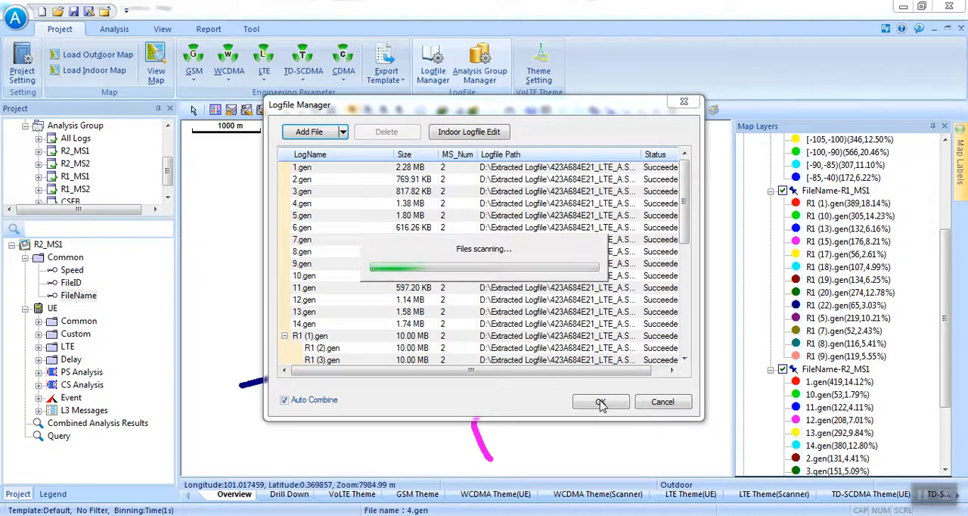
click(601, 403)
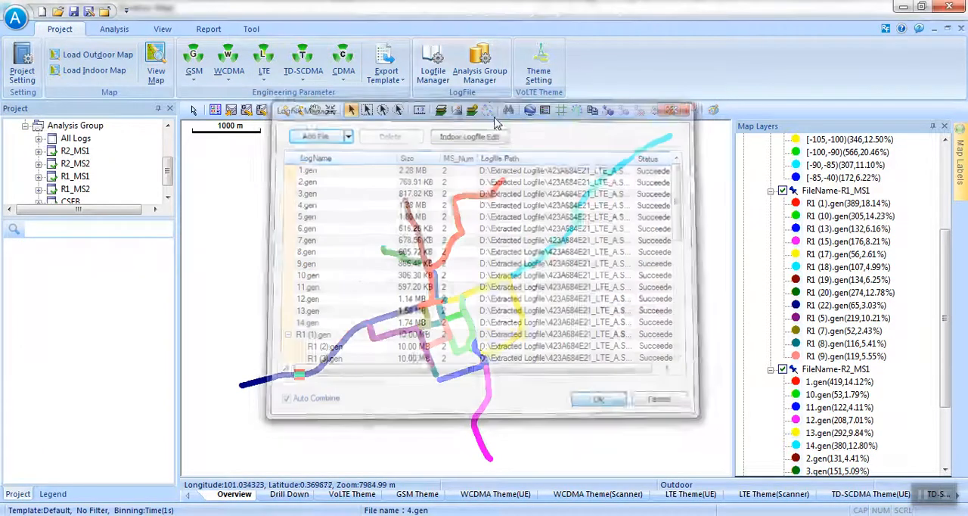
Edit the R2_MS1 analysis group and remove 4.gen and 14.gen from its selected logs.
click(485, 70)
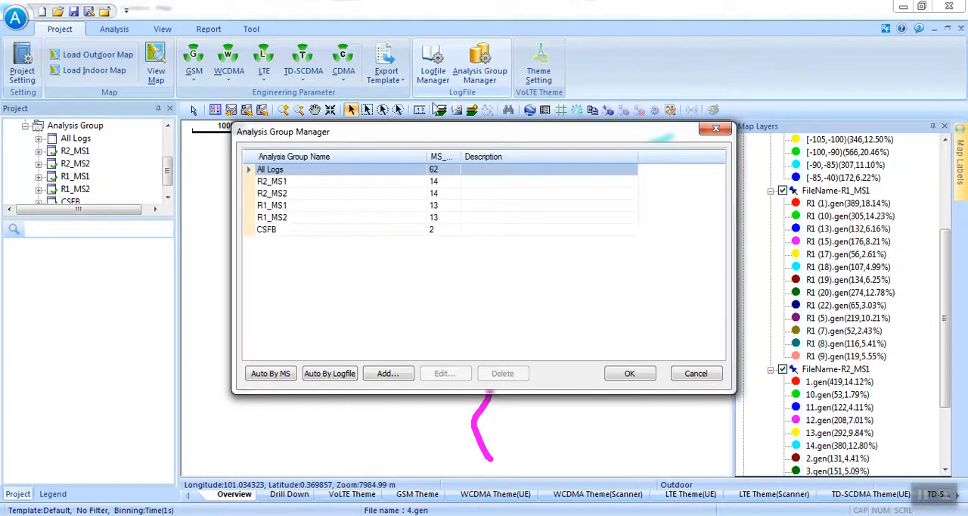
click(282, 183)
double_click(456, 189)
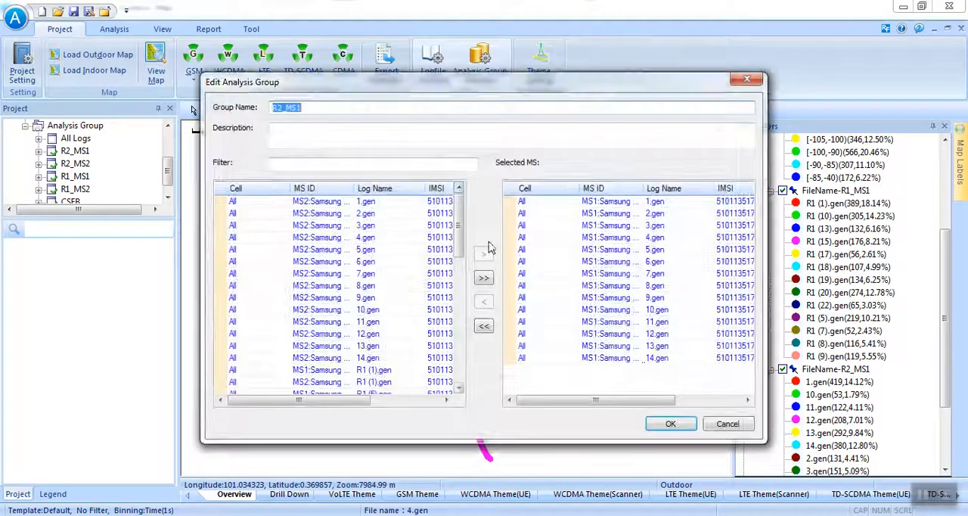
click(659, 360)
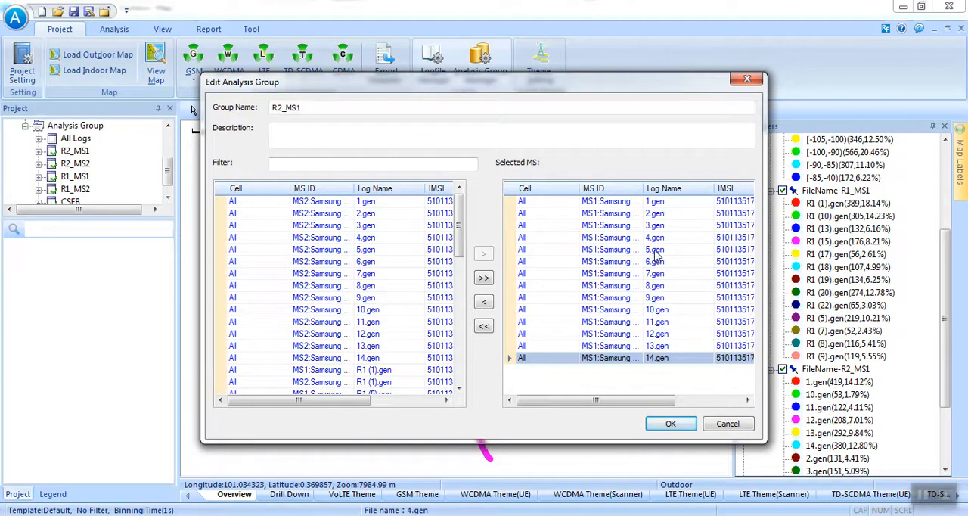
ctrl+click(655, 239)
click(484, 302)
Filter the available logs by ms1, add 4_Segment.gen and 14_Segment.gen to the R2_MS1 group, and confirm the group.
scroll(346, 287, down, 5)
click(337, 162)
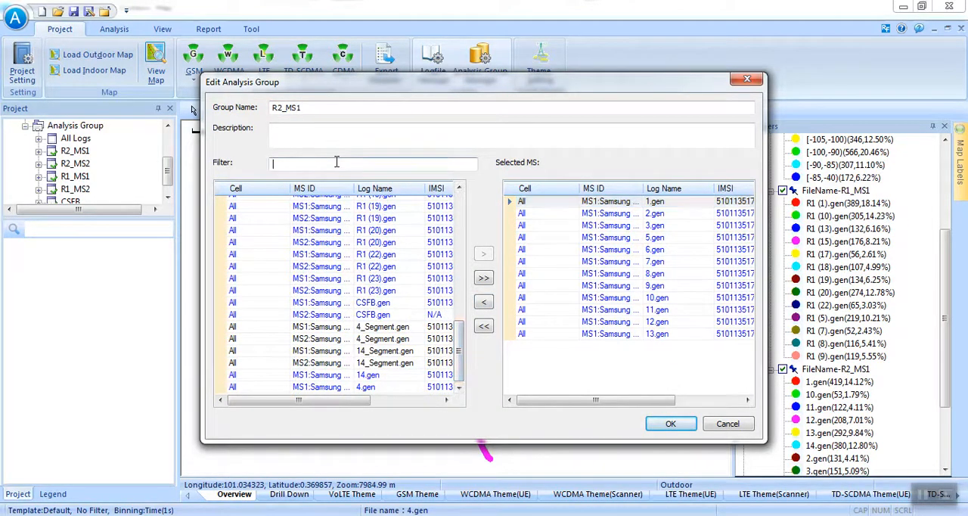
text(ms1)
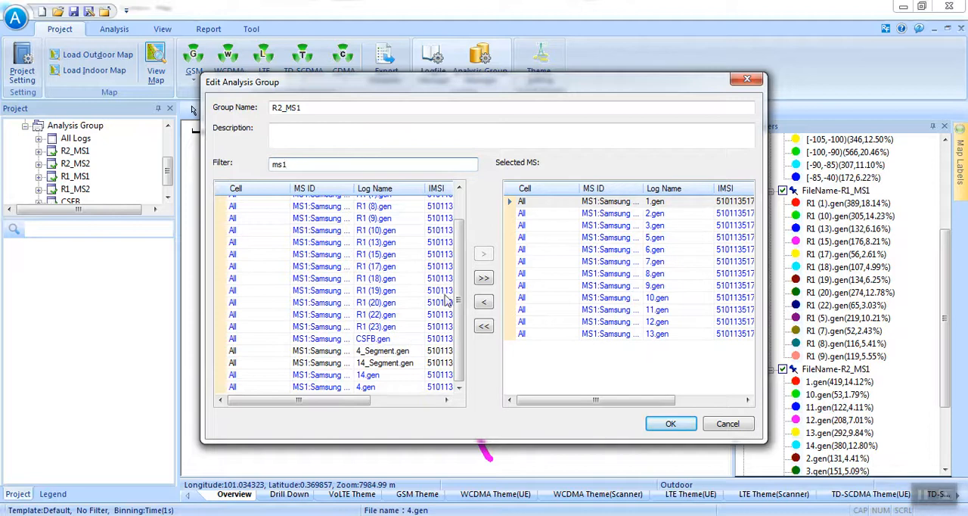
click(385, 362)
shift+click(386, 350)
click(484, 253)
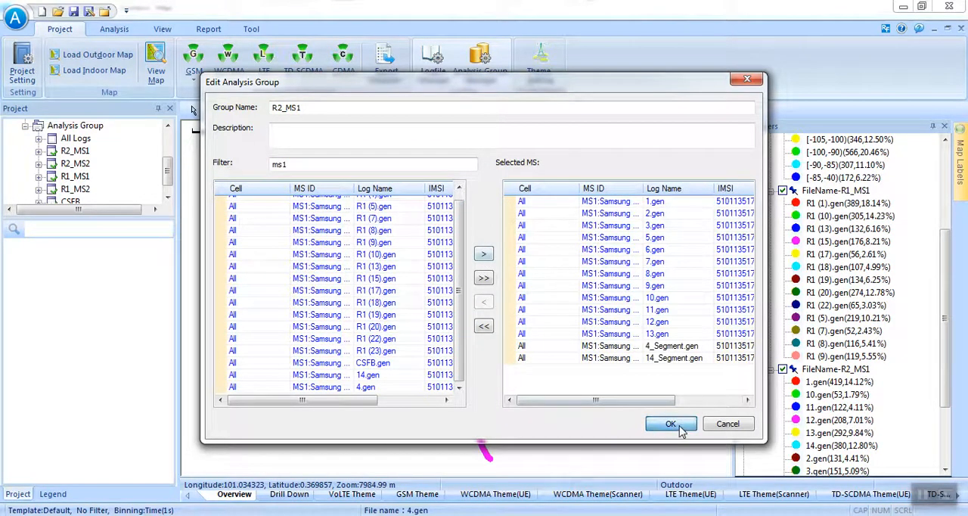
click(656, 425)
Edit the R2_MS2 analysis group and remove 4.gen and 14.gen from its selected logs.
double_click(442, 194)
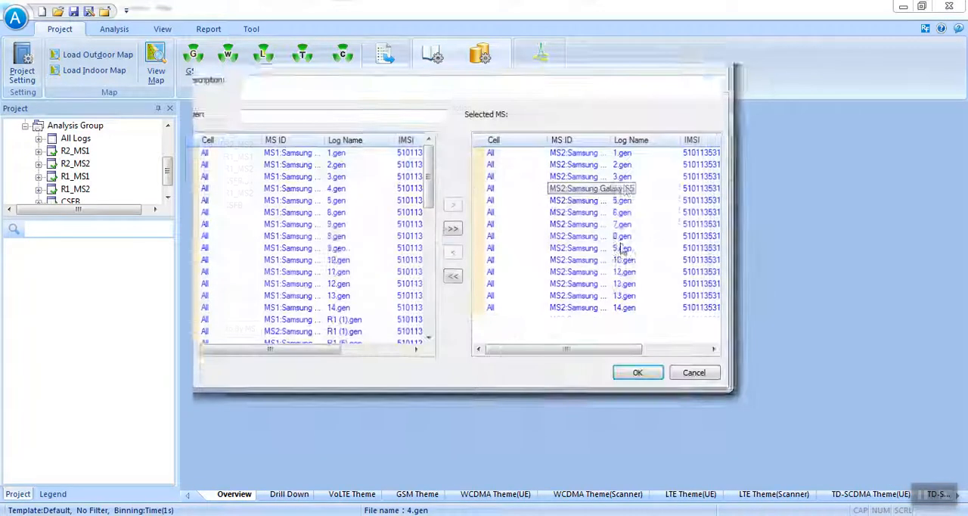
click(652, 238)
ctrl+click(657, 357)
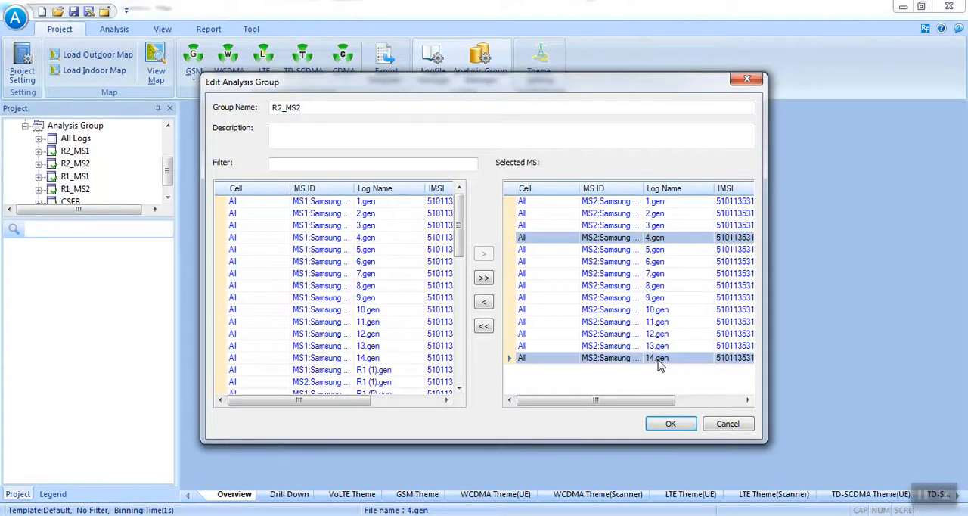
click(484, 303)
Filter the available logs by ms2 and add 4_Segment.gen and 14_Segment.gen to the R2_MS2 group.
drag(461, 241, 464, 378)
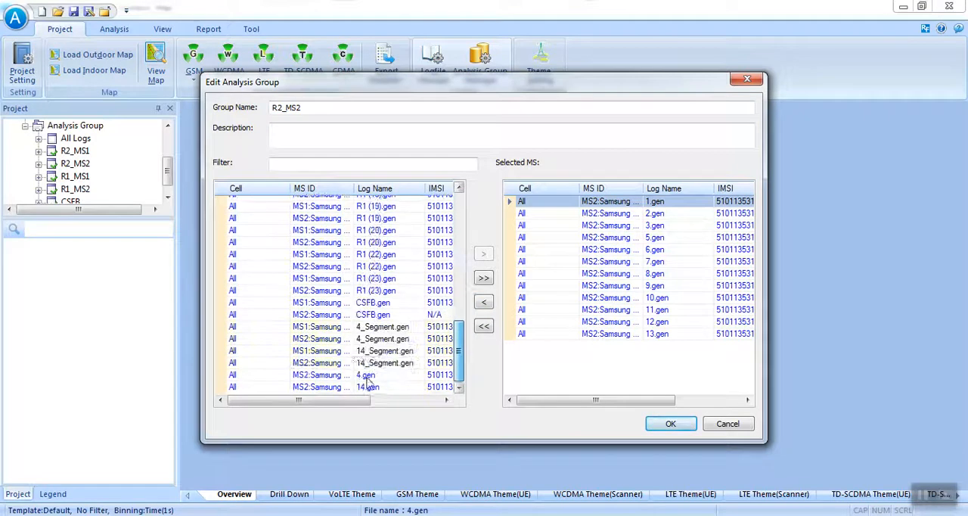
click(340, 165)
text(ms2)
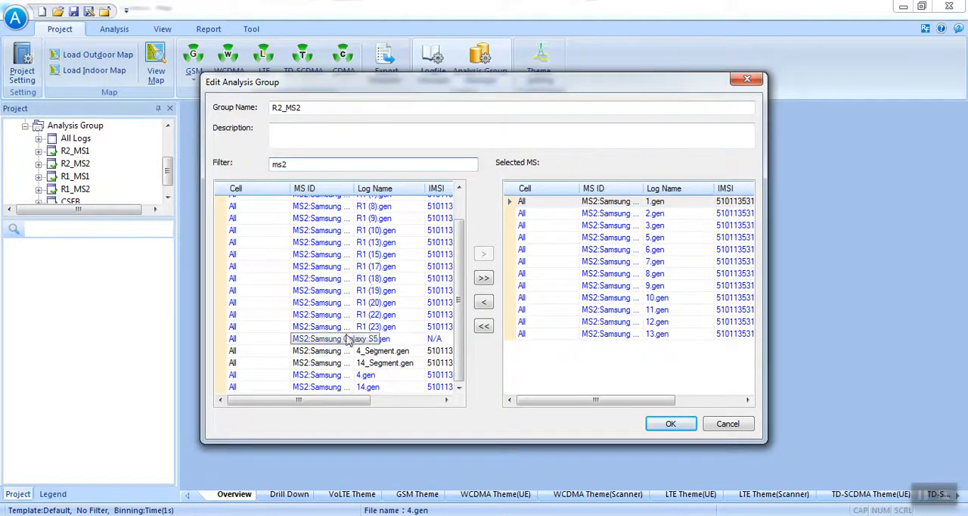
click(385, 351)
ctrl+click(386, 363)
click(484, 254)
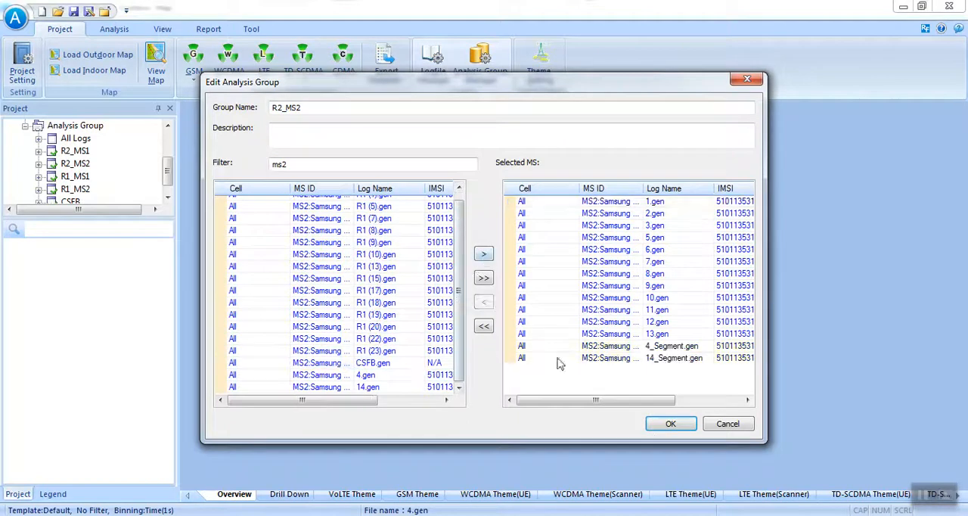
Confirm the edited analysis groups and rerun the analysis with View Analysis Result turned off.
click(670, 423)
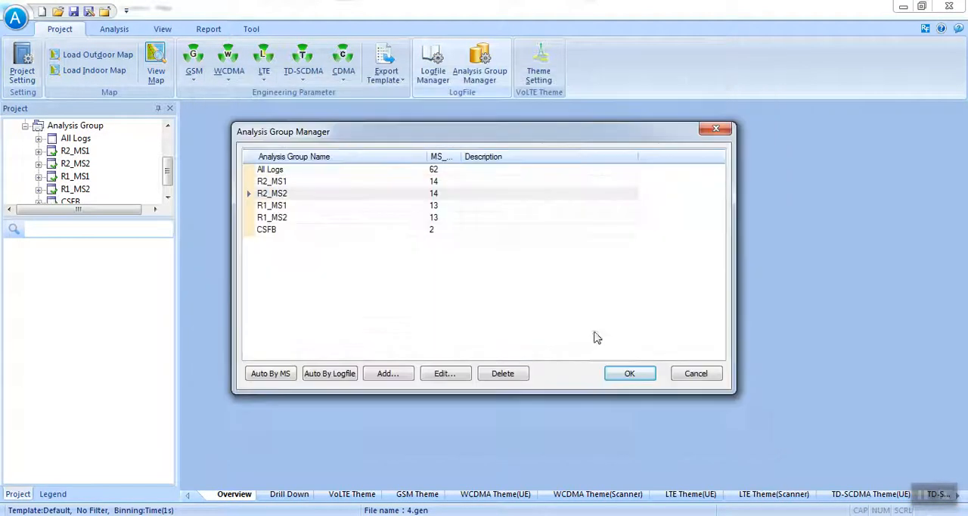
click(633, 375)
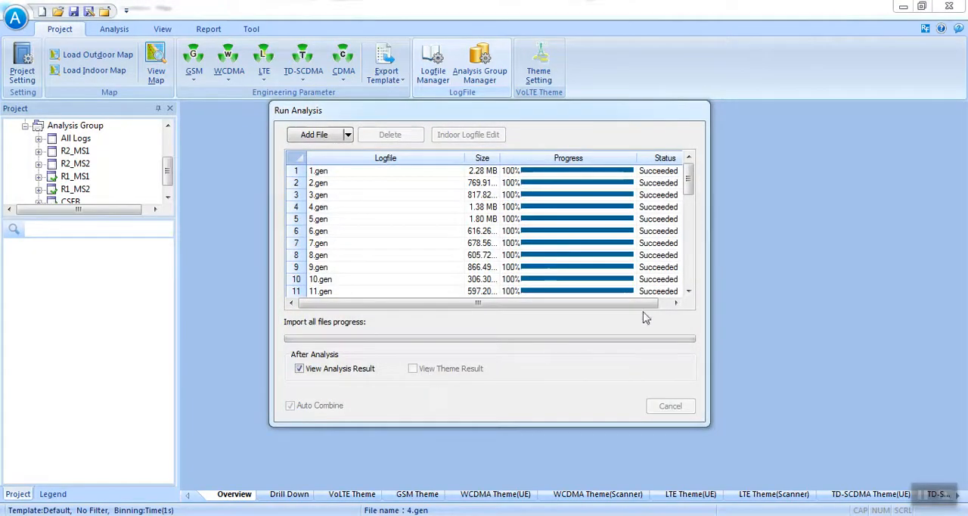
click(326, 369)
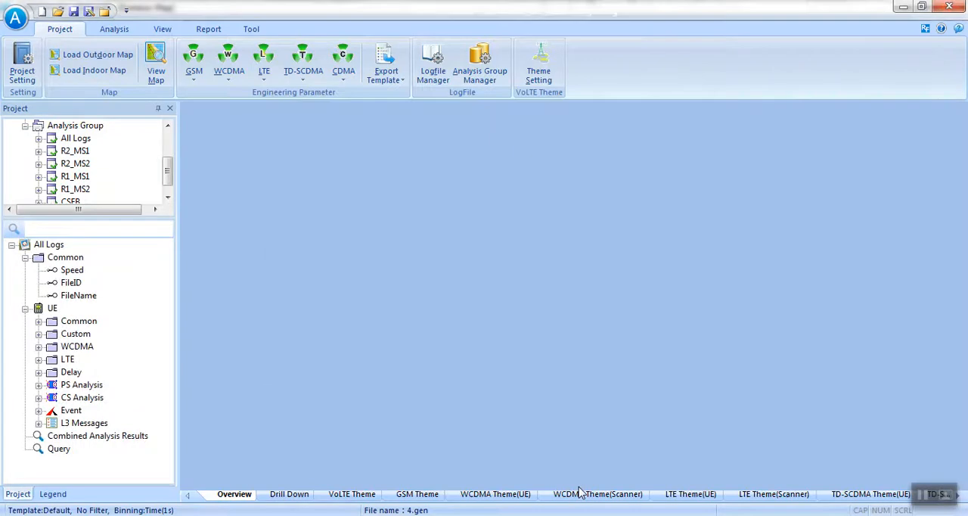
Filter the R2_MS1 group's parameters by pdc and show PDCP Throughput DL on a map.
click(82, 189)
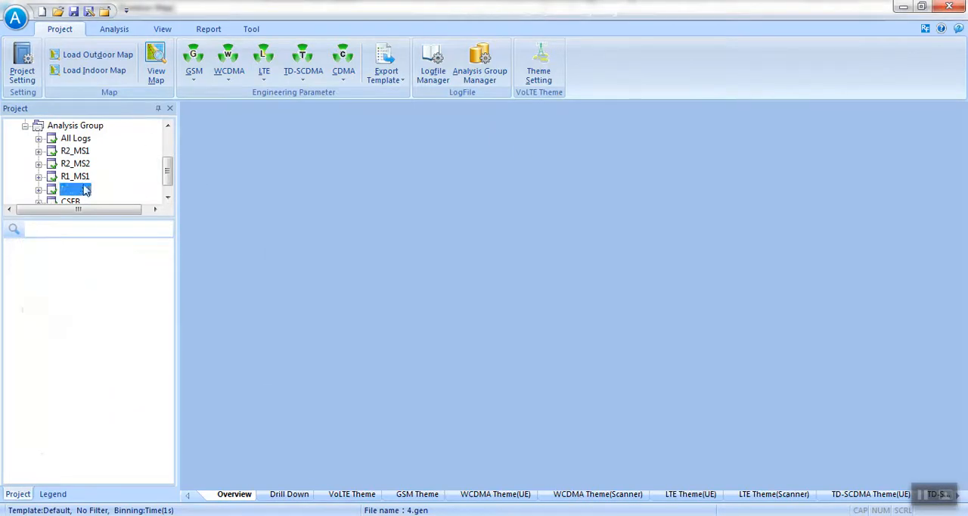
click(75, 151)
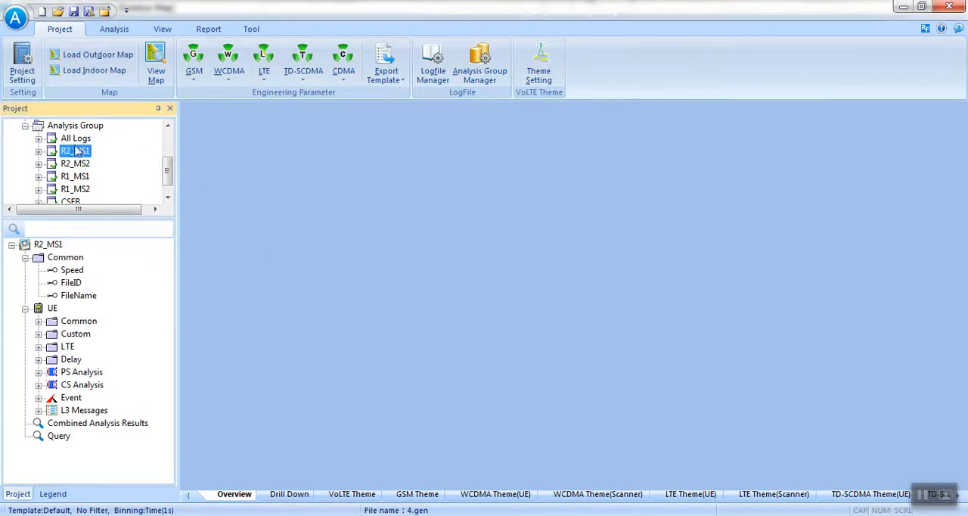
click(83, 228)
text(pdc)
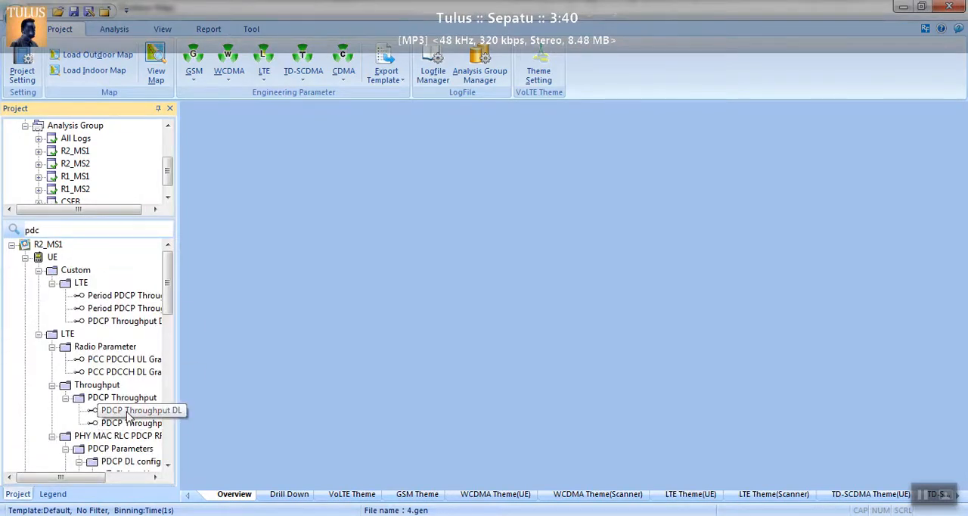
right_click(129, 412)
click(177, 215)
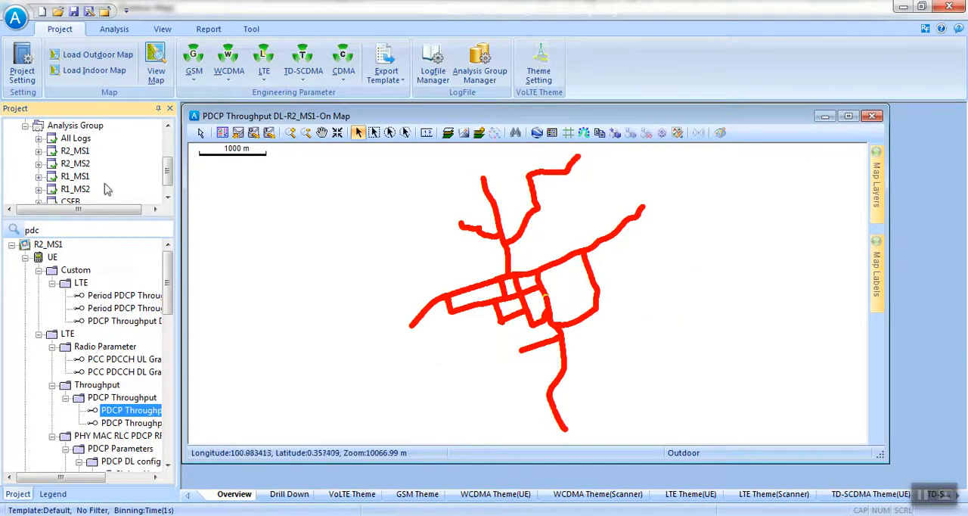
Add R2_MS1's PDCP Throughput UL to the maximized map and delete the PDCP Throughput DL-R2_MS1 layer.
click(76, 152)
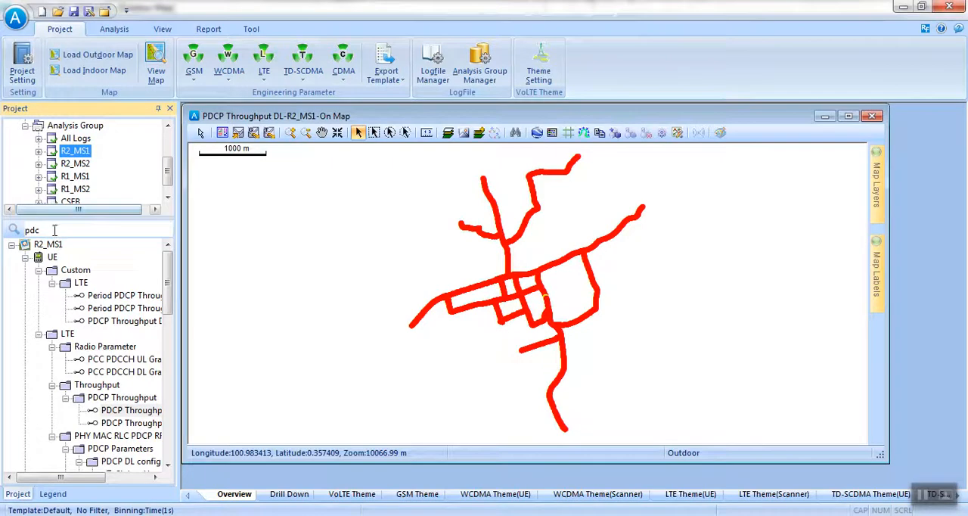
drag(132, 423, 324, 376)
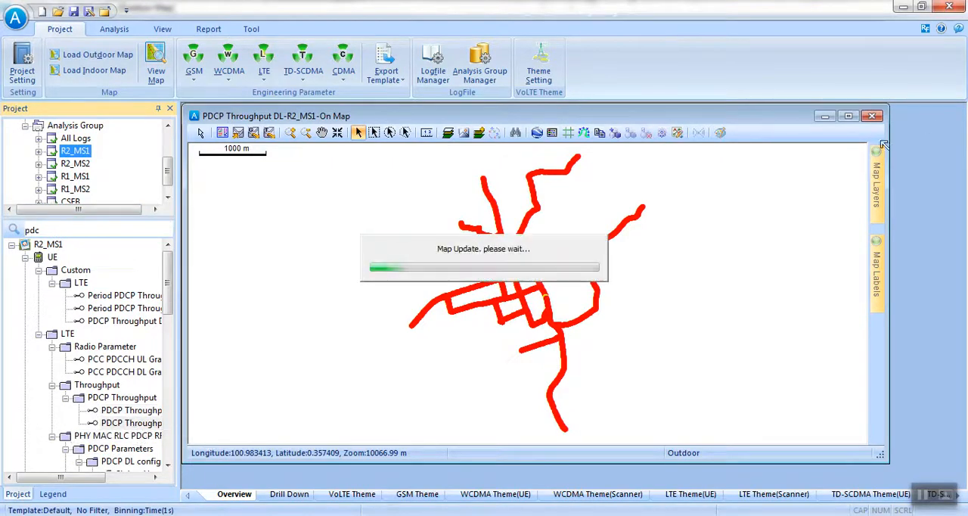
click(848, 115)
mouse_move(957, 172)
click(855, 140)
right_click(915, 168)
click(911, 191)
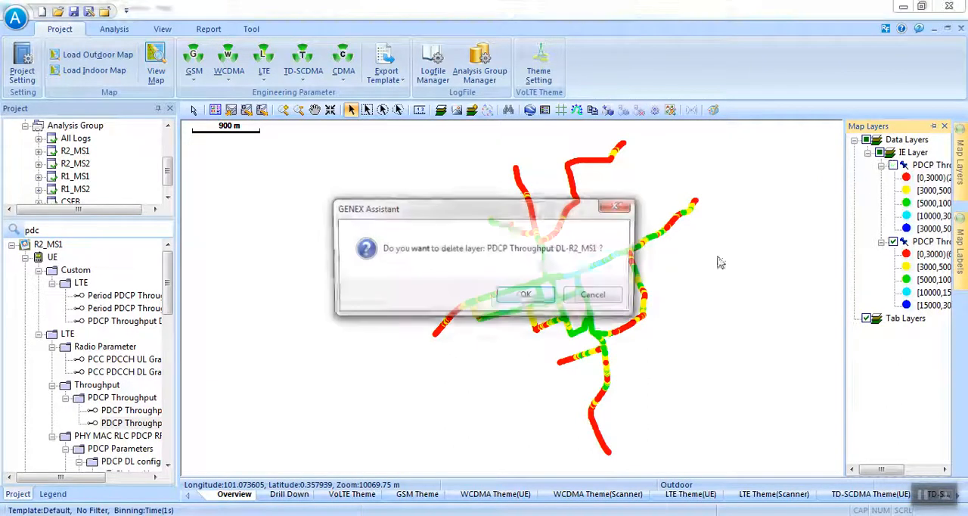
click(528, 297)
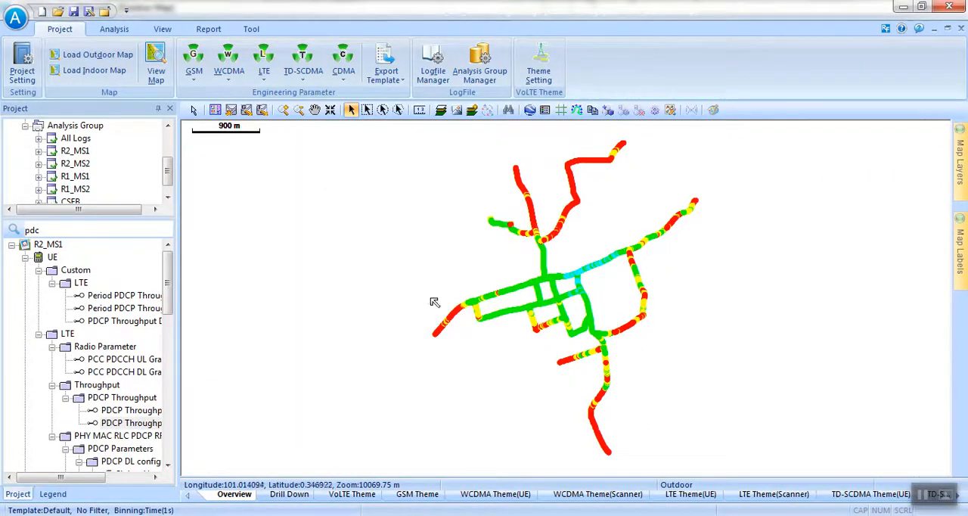
Filter the R1_MS1 group's parameters by pdc and add its PDCP Throughput DL to the same map.
click(74, 188)
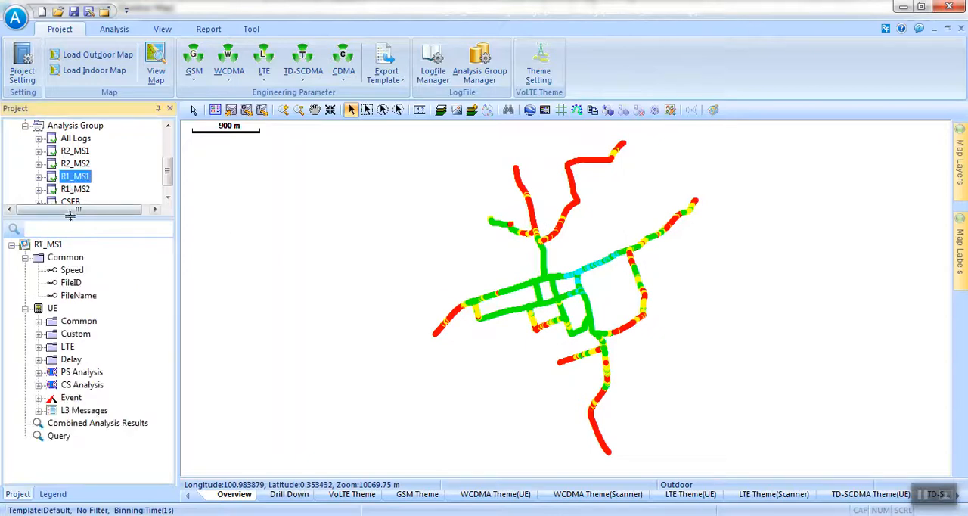
click(51, 231)
click(59, 179)
click(38, 229)
text(p)
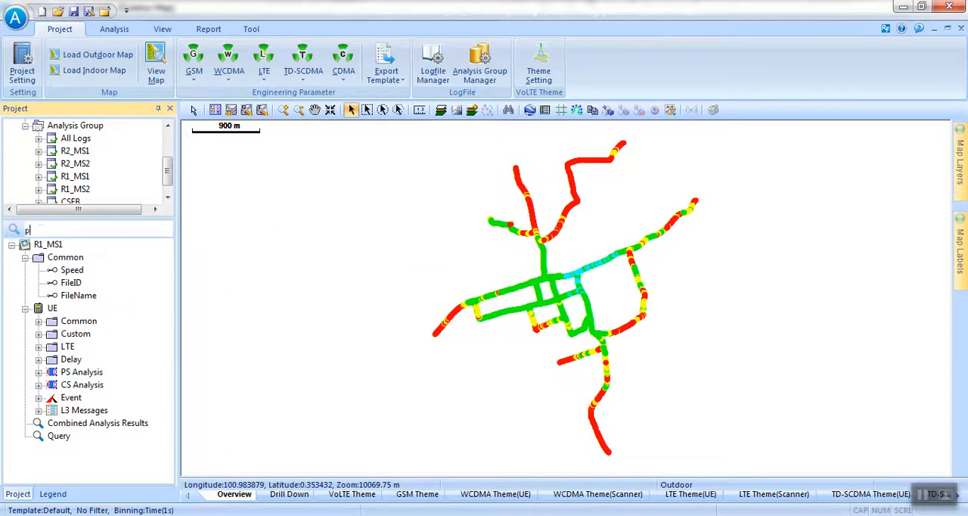
text(dc)
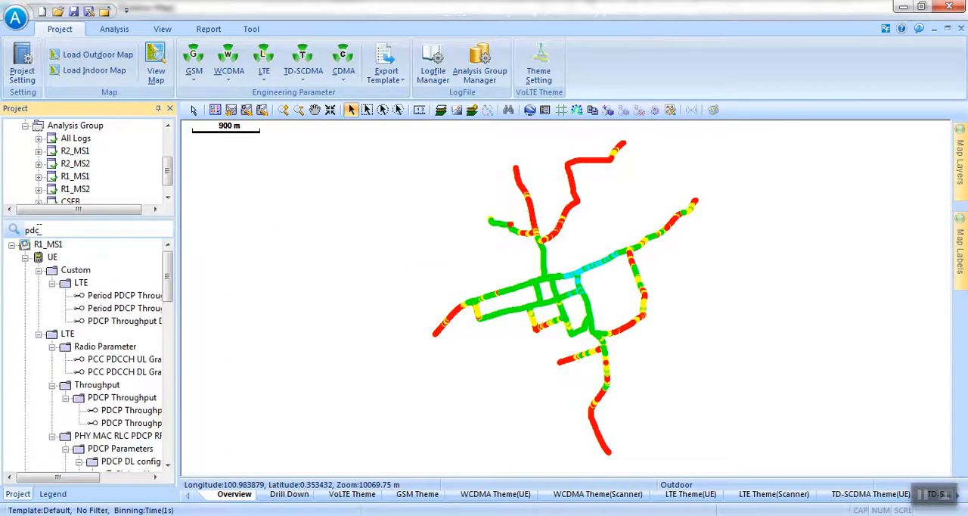
click(141, 423)
click(133, 410)
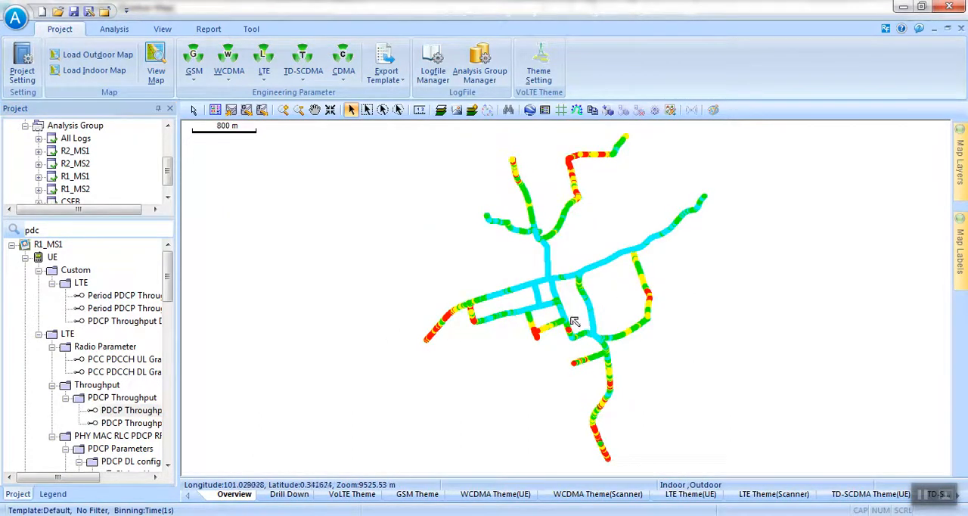
Show the R2_MS1 throughput layer and toggle the R1_MS1 layer's visibility to compare both routes.
mouse_move(961, 152)
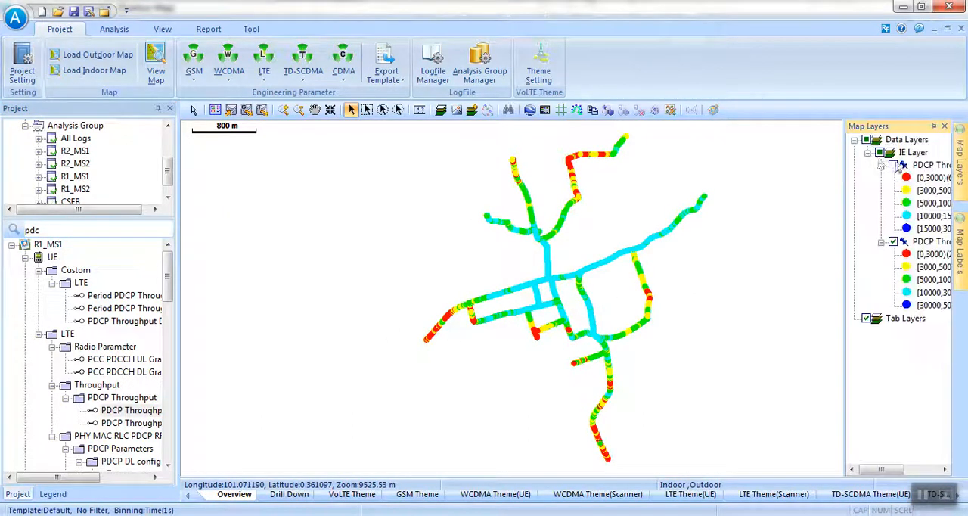
click(893, 164)
click(893, 242)
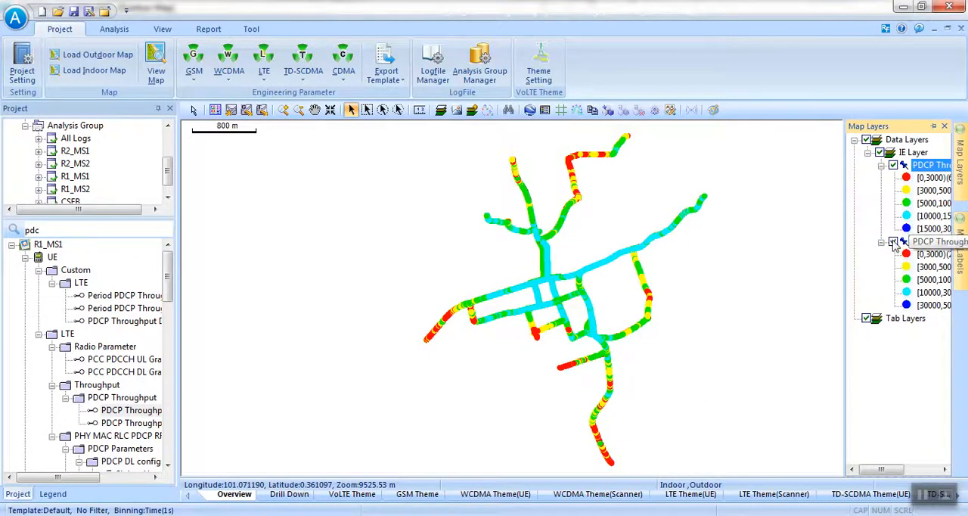
click(894, 241)
click(895, 242)
click(894, 241)
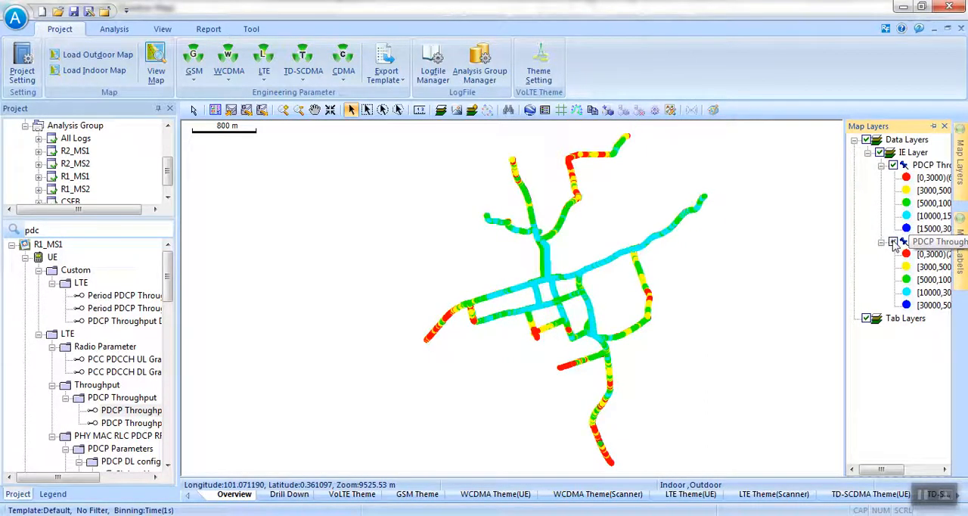